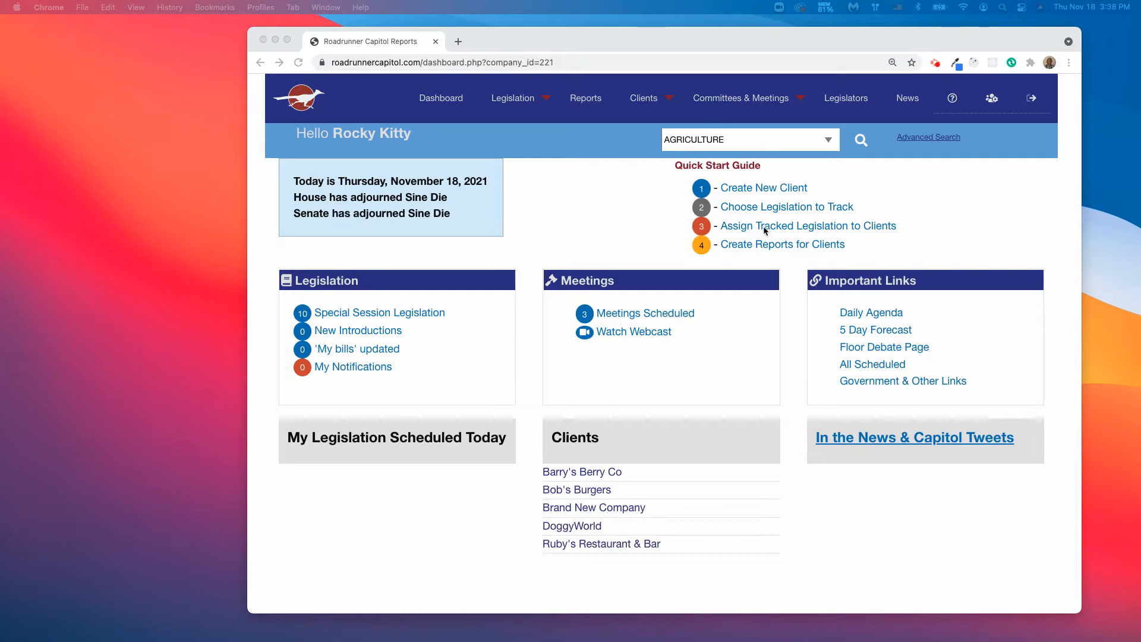
- Open the page for assigning legislation to clients
left_click(809, 236)
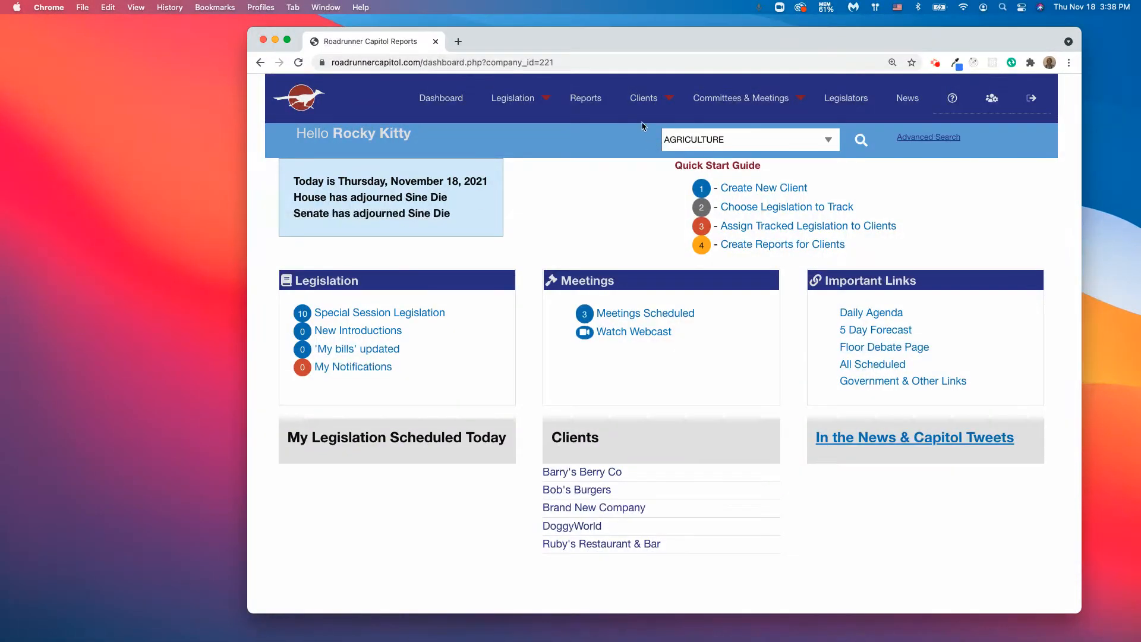
left_click(642, 99)
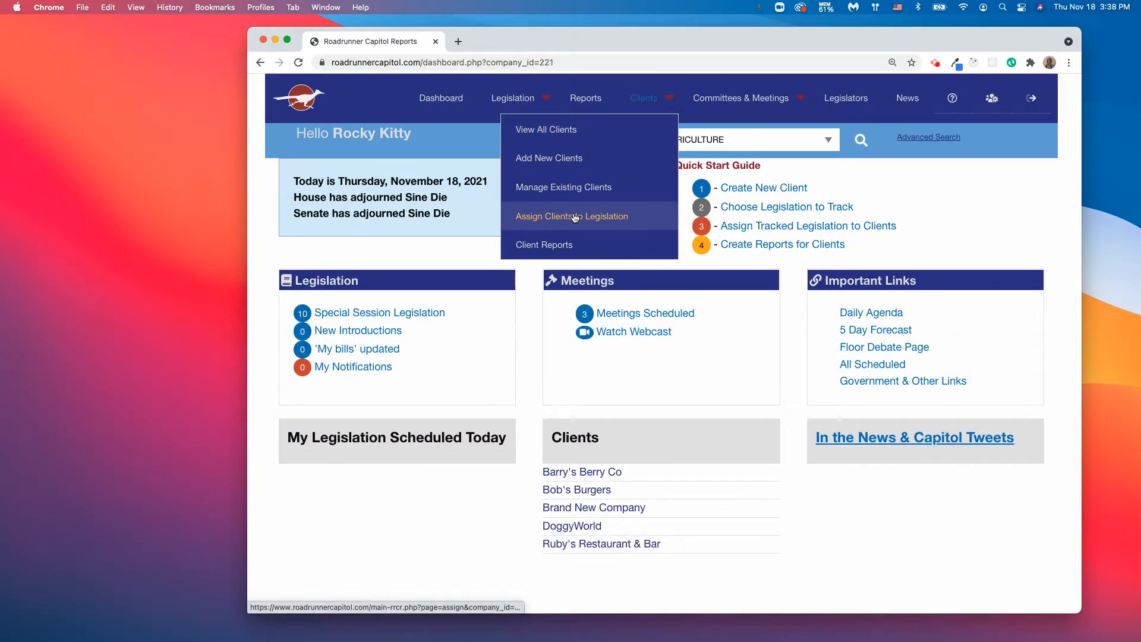
mouse_move(515, 96)
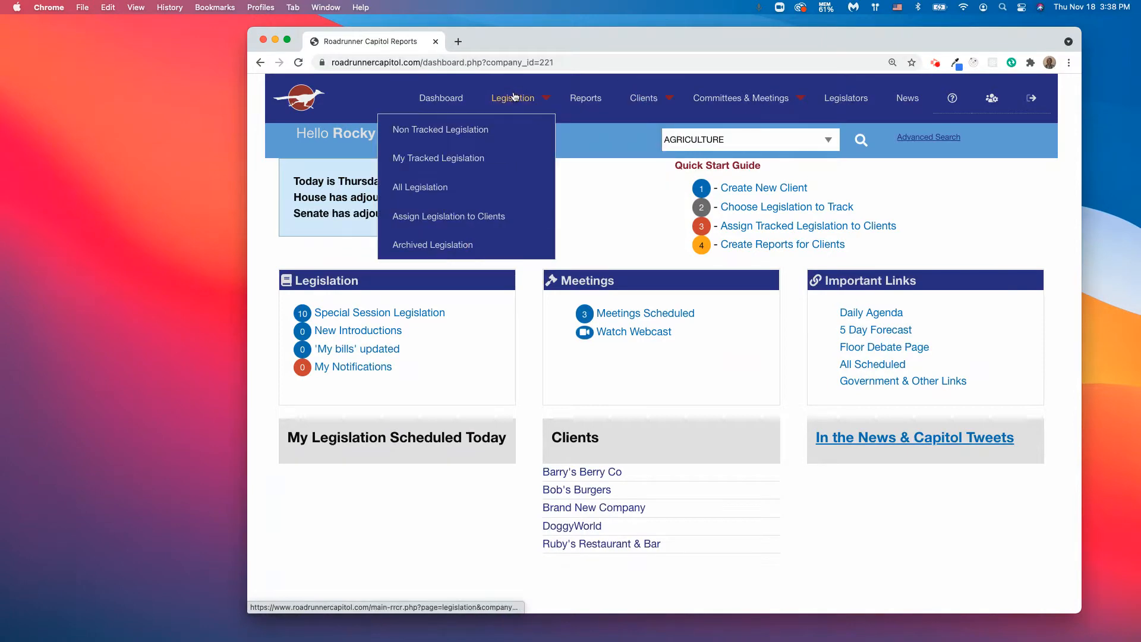
left_click(464, 218)
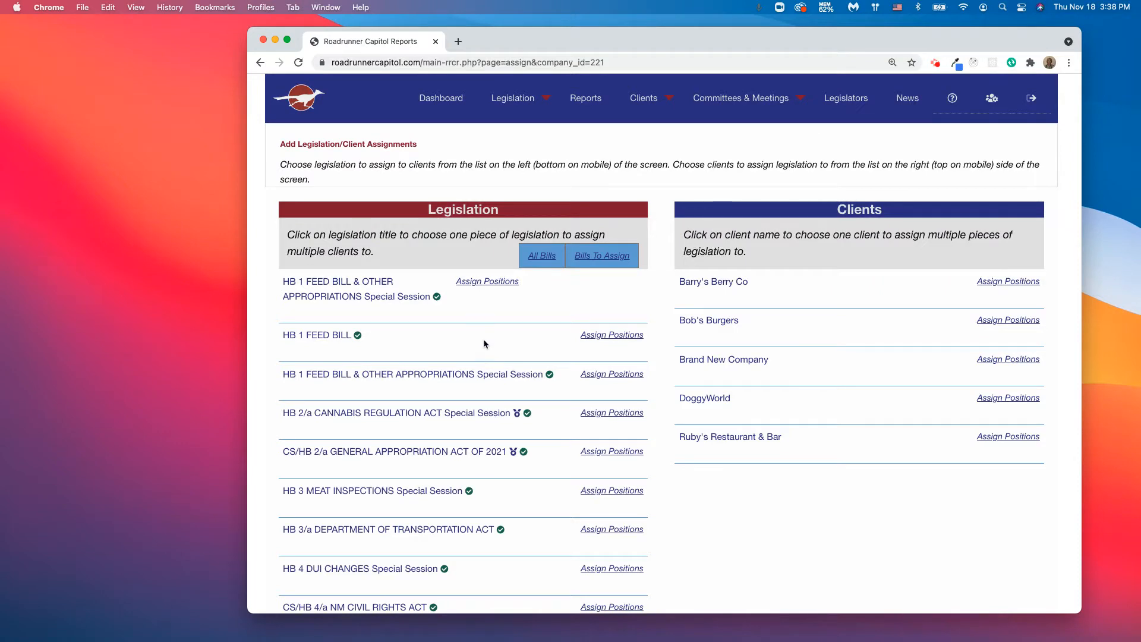
- Assign HB 3/a Department of Transportation Act to Ruby's Restaurant & Bar and Barry's Berry Co
scroll(484, 344, "down", 3)
scroll(484, 344, "up", 3)
scroll(437, 491, "down", 2)
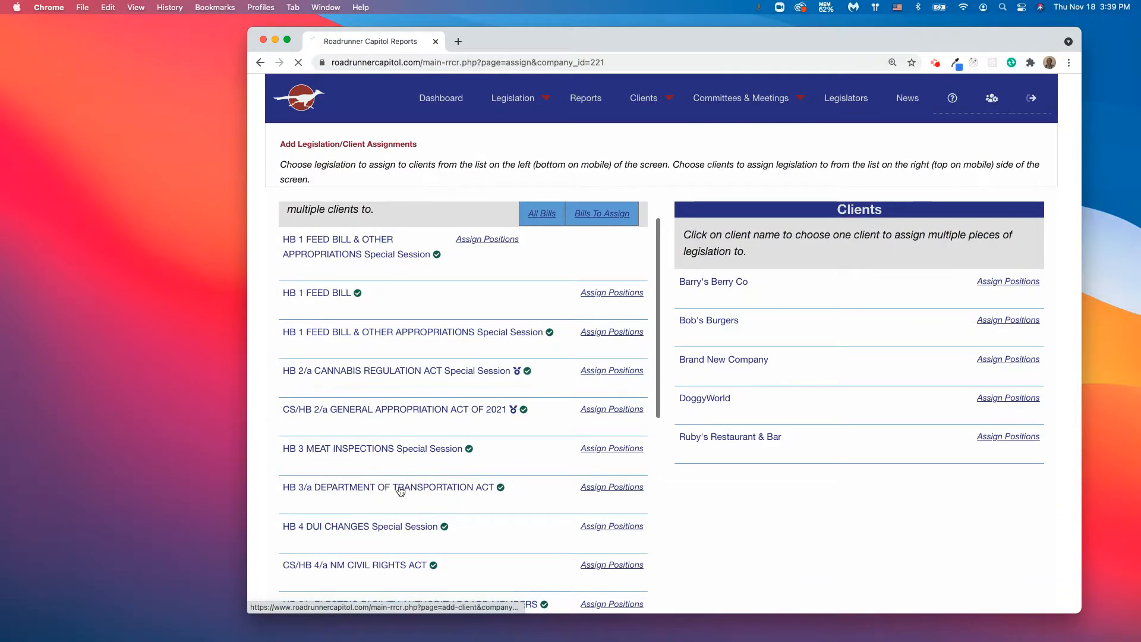
left_click(398, 488)
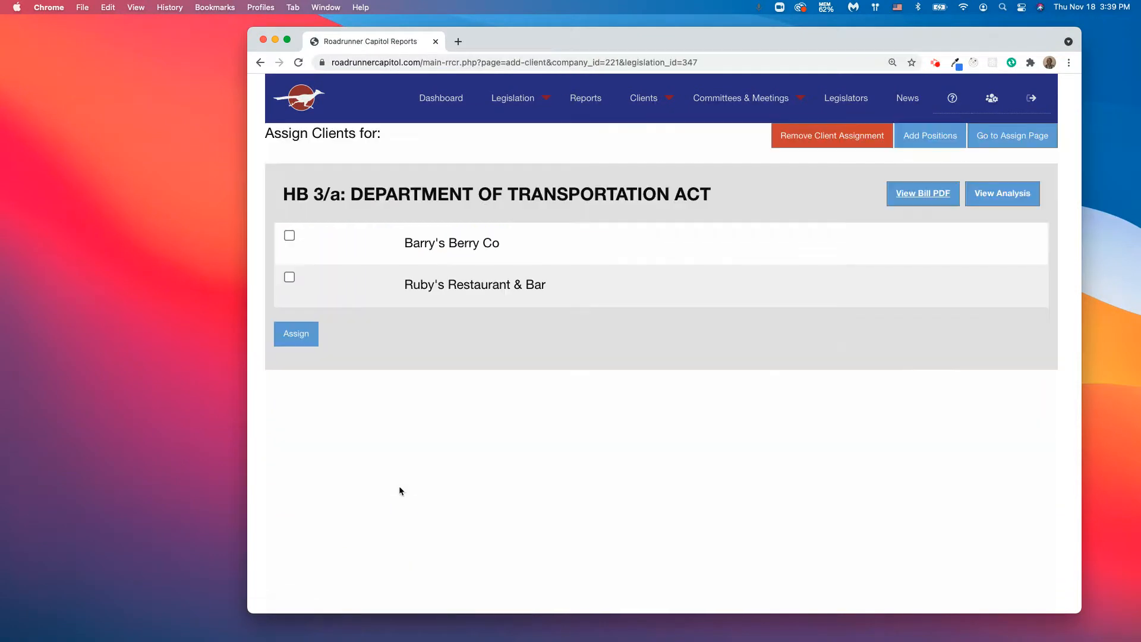
left_click(289, 281)
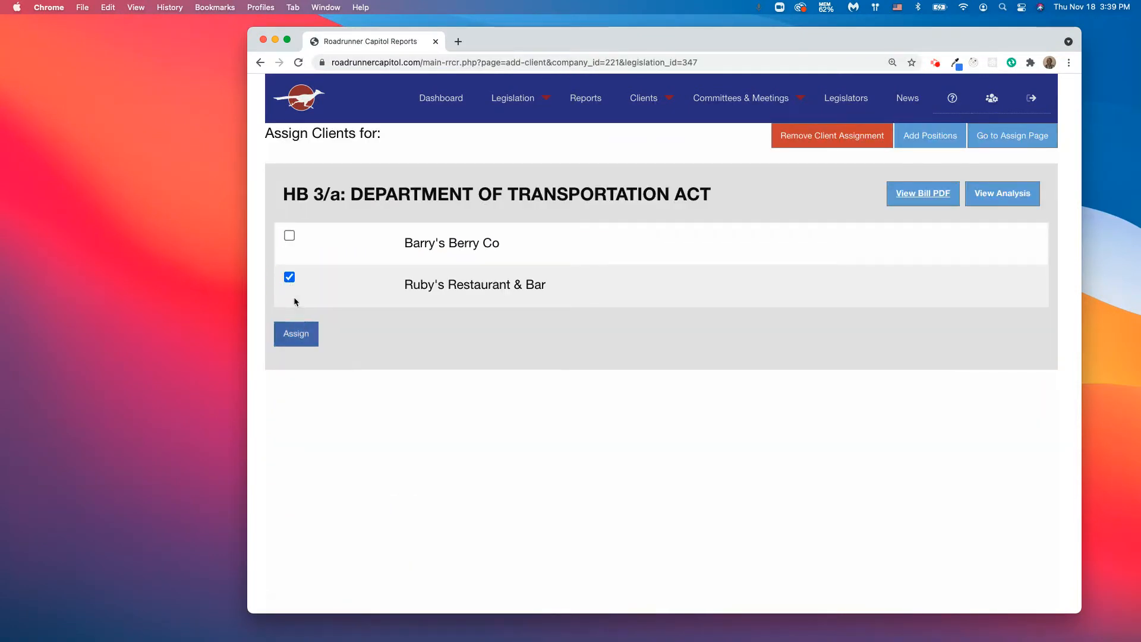
left_click(289, 236)
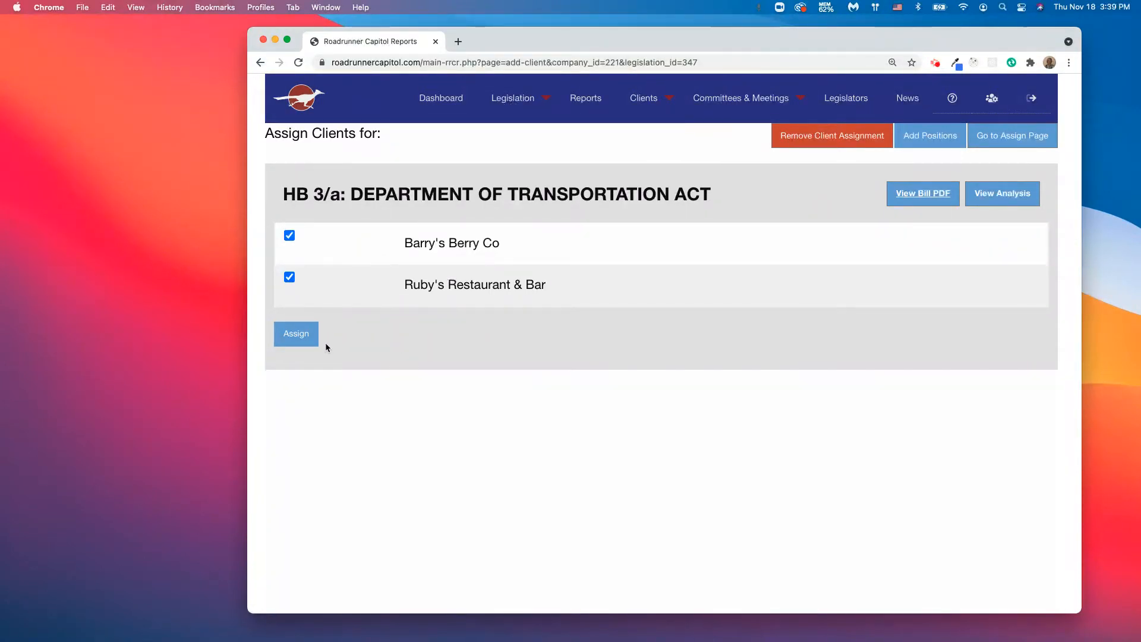
left_click(298, 336)
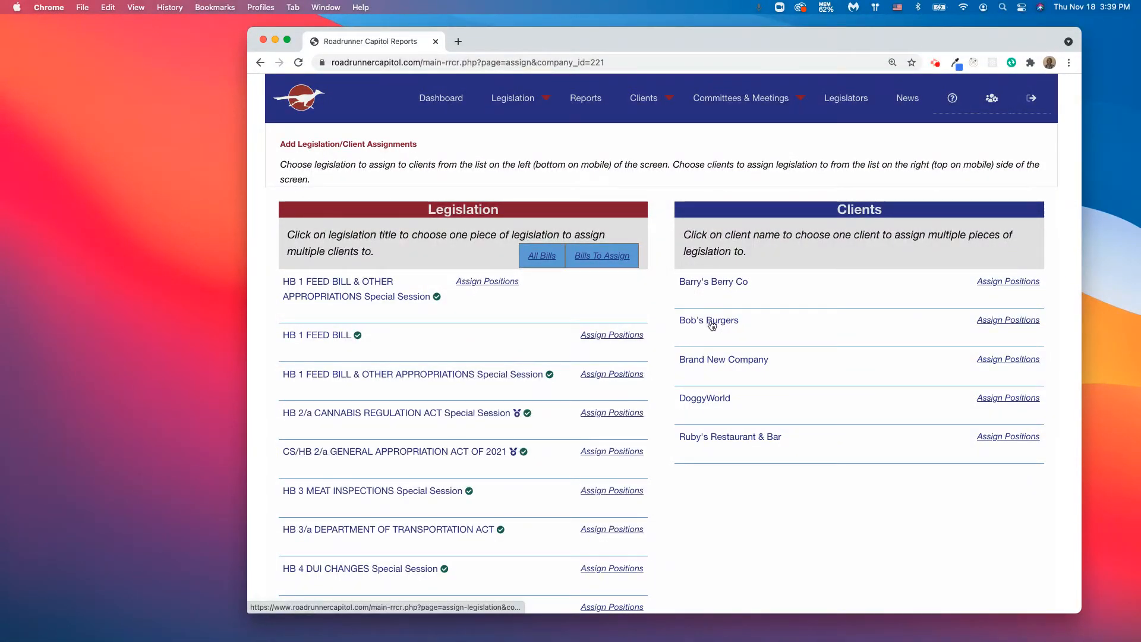
- Assign H 3 Meat Inspections, H 12 Cannabis Regulation Act and S 5 Food Accessibility Act to the client Brand New Company
left_click(708, 359)
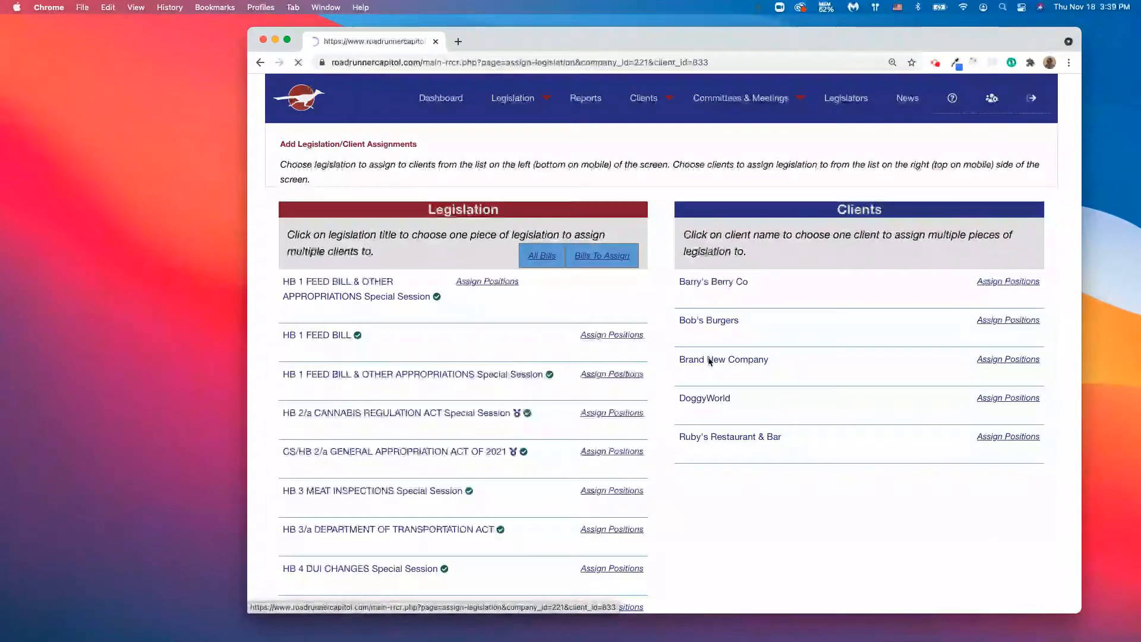
scroll(448, 321, "down", 5)
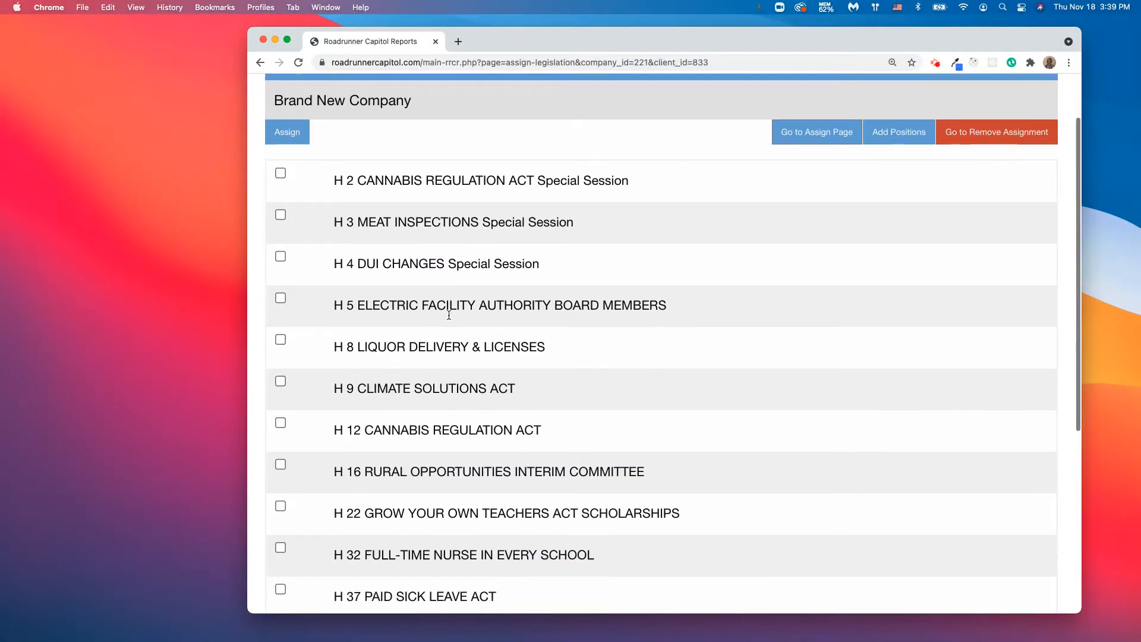
scroll(448, 319, "down", 2)
scroll(448, 318, "up", 5)
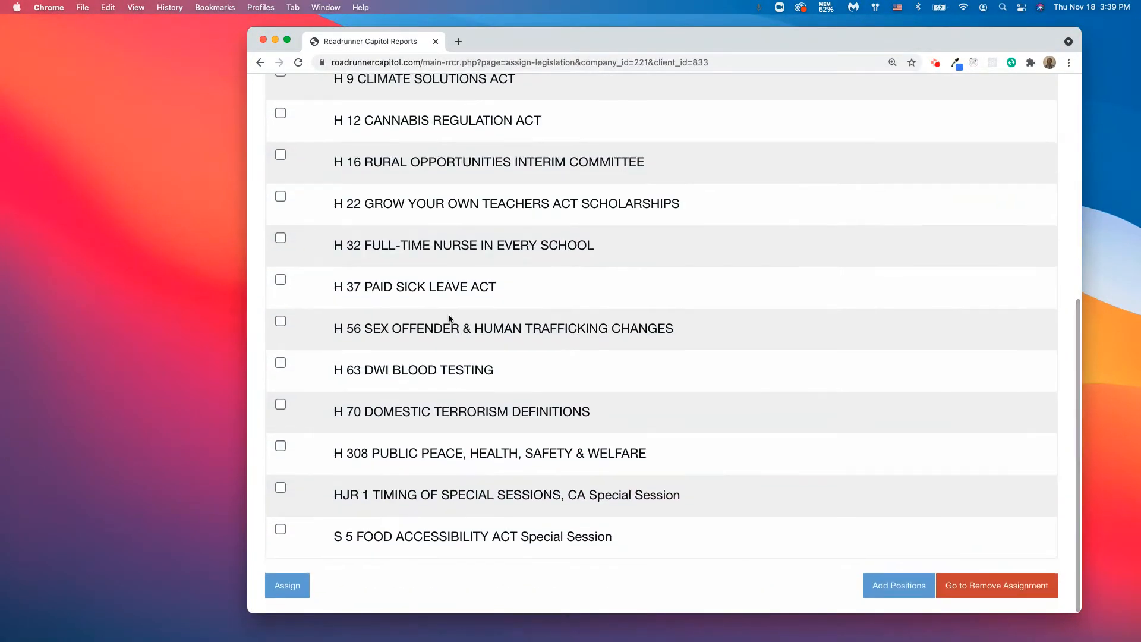
scroll(449, 317, "up", 3)
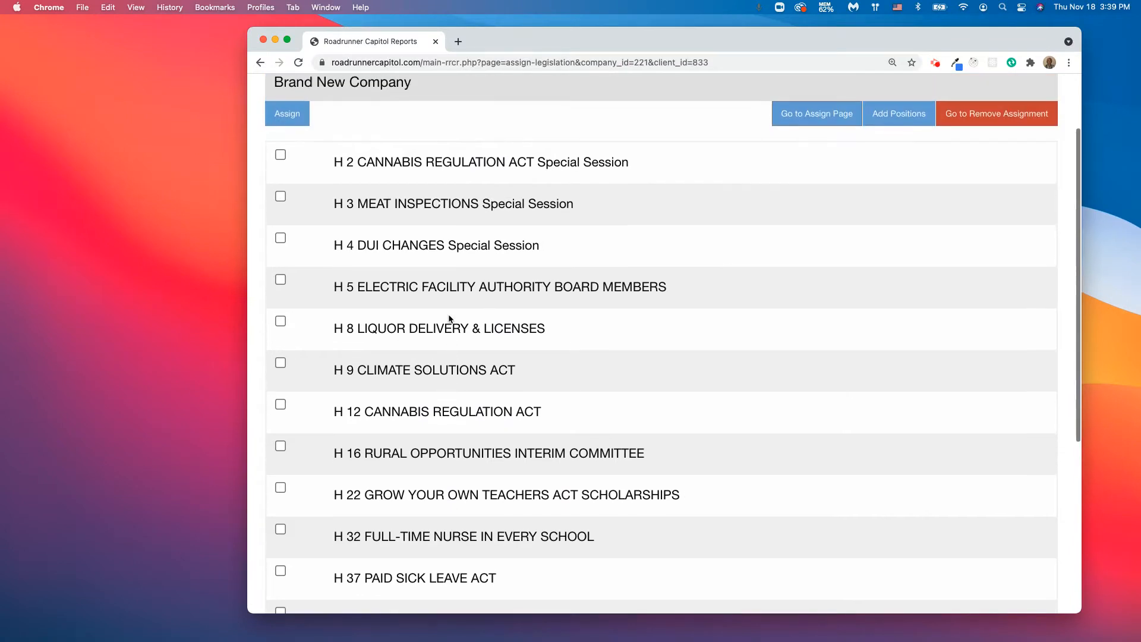
scroll(448, 318, "up", 1)
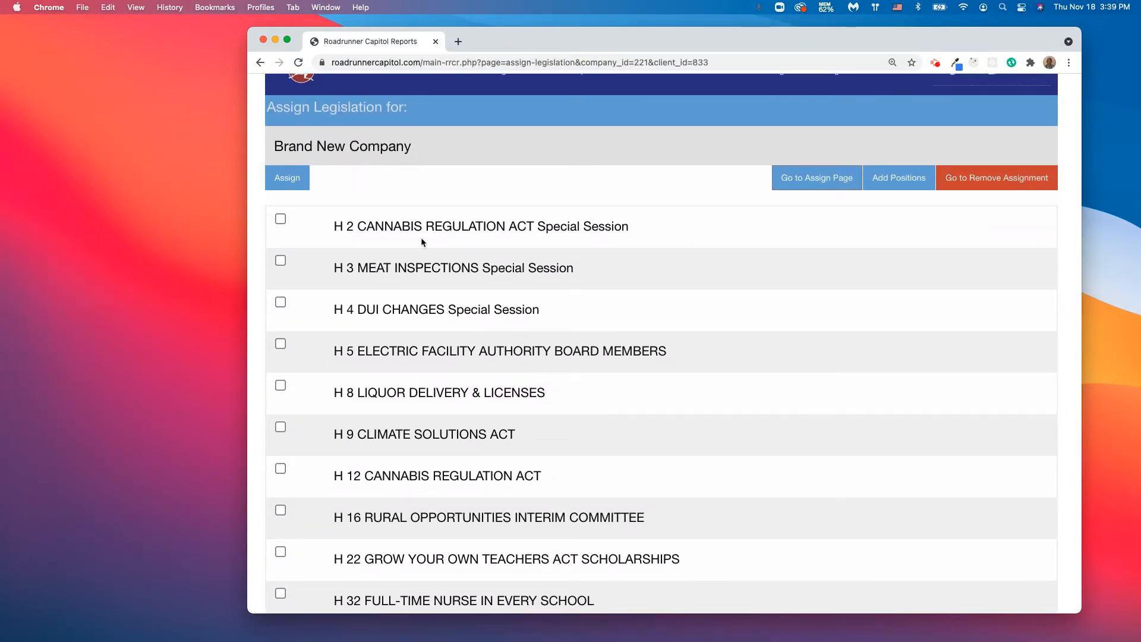
left_click(280, 260)
left_click(280, 470)
scroll(297, 465, "down", 6)
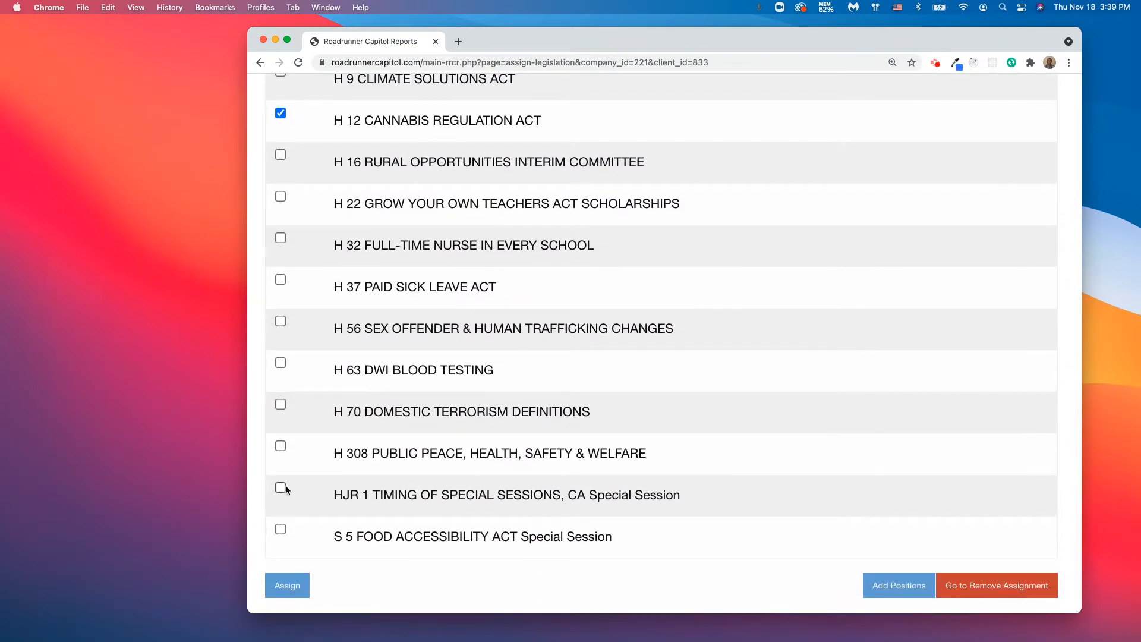
left_click(281, 528)
left_click(287, 585)
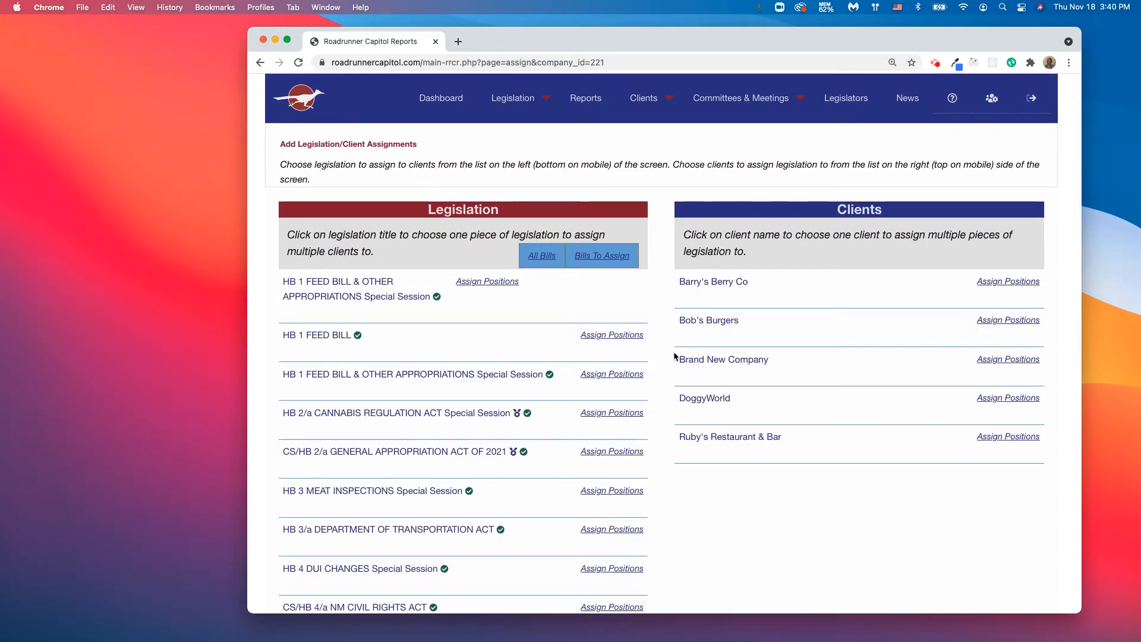
- Open the tracked legislation list and look through it for a bill without any client assignment
left_click(516, 98)
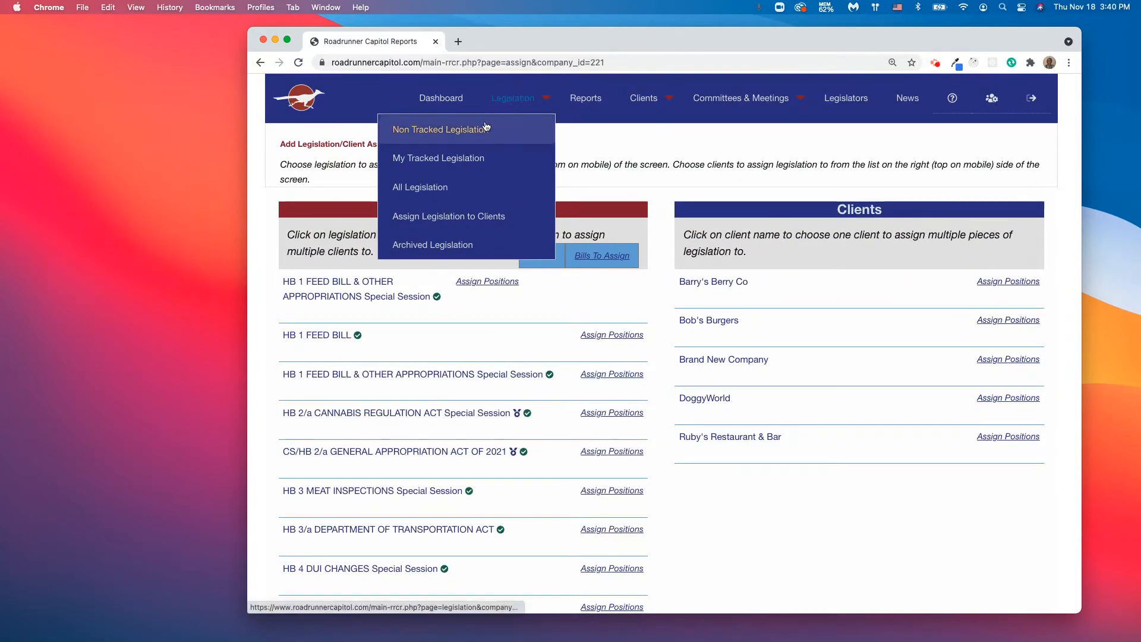
left_click(463, 158)
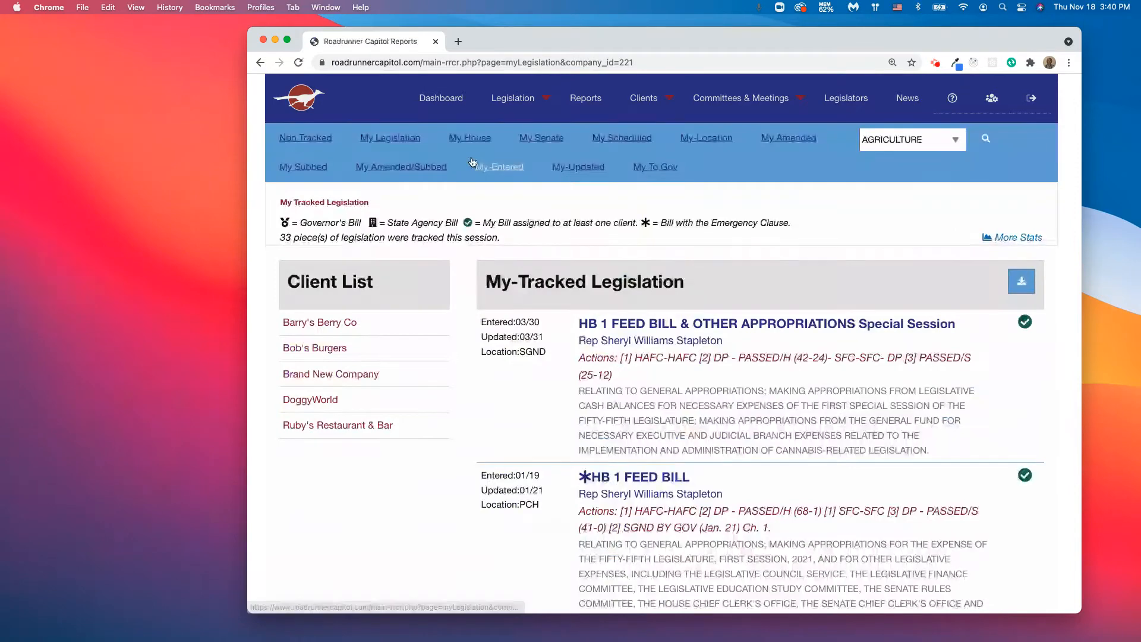
scroll(844, 359, "down", 15)
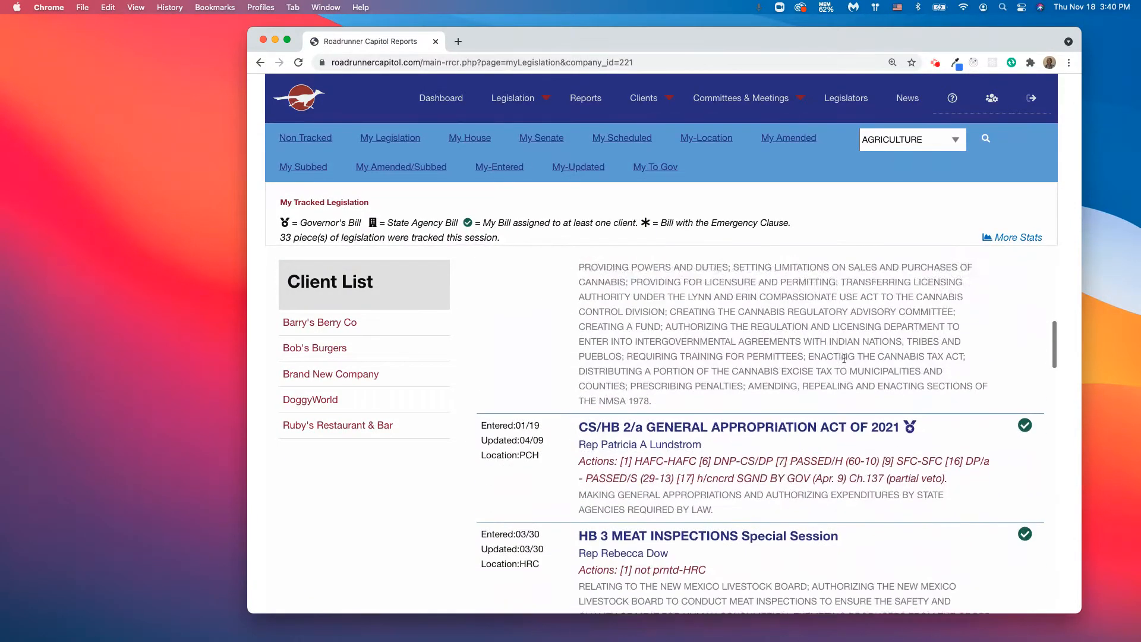
scroll(845, 360, "down", 3)
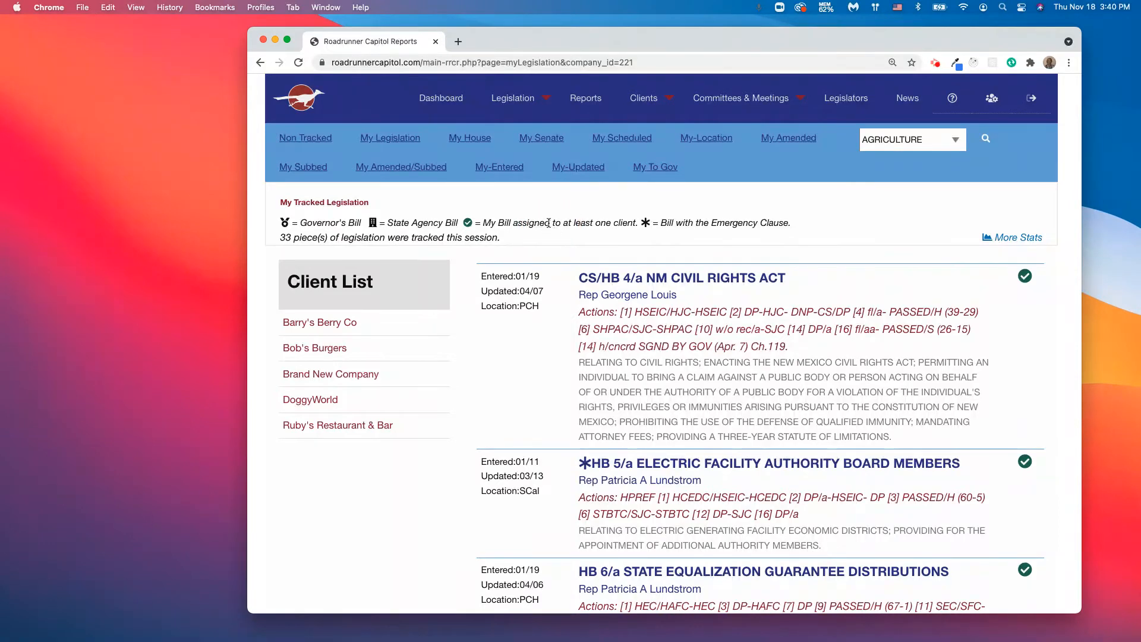
left_click_drag(535, 225, 484, 225)
scroll(1003, 467, "down", 5)
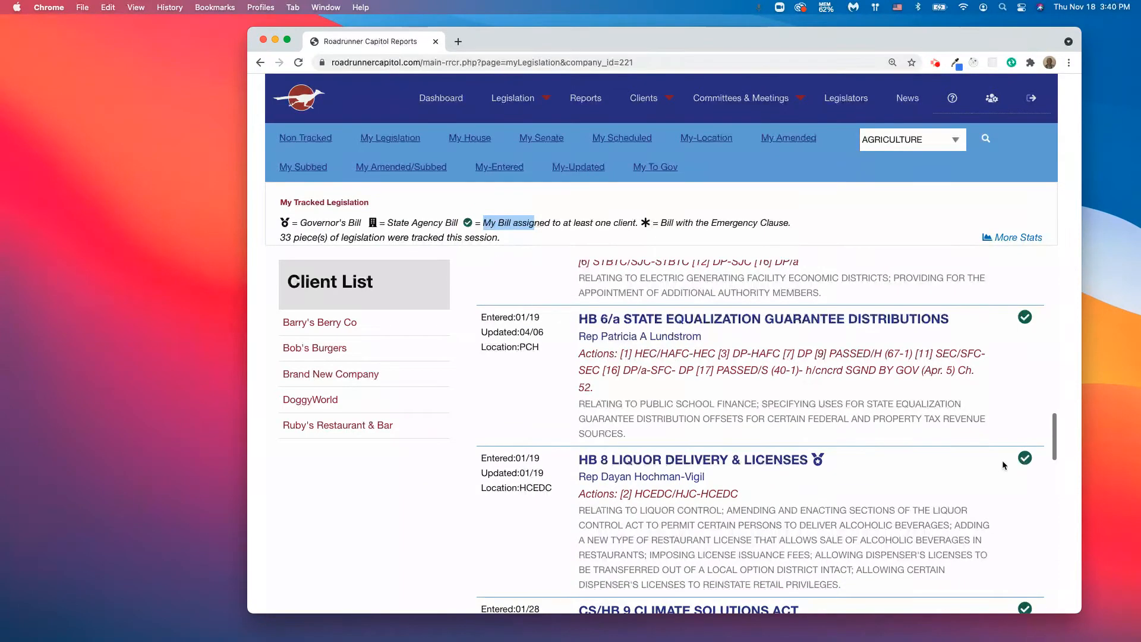
scroll(1002, 461, "down", 4)
scroll(1002, 461, "down", 15)
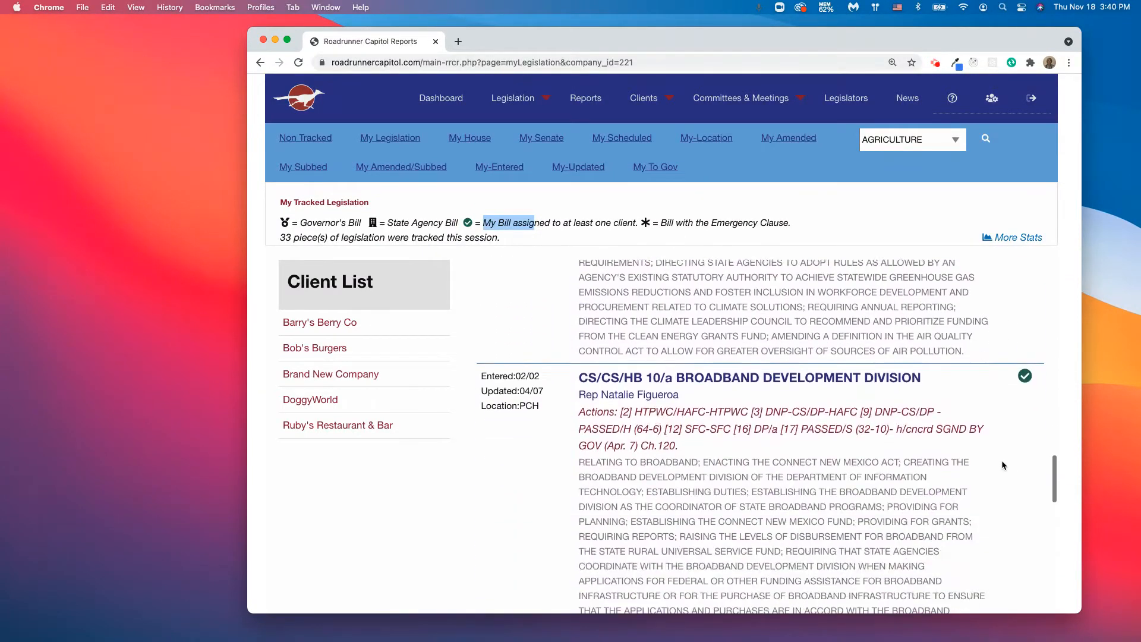
scroll(1001, 460, "down", 15)
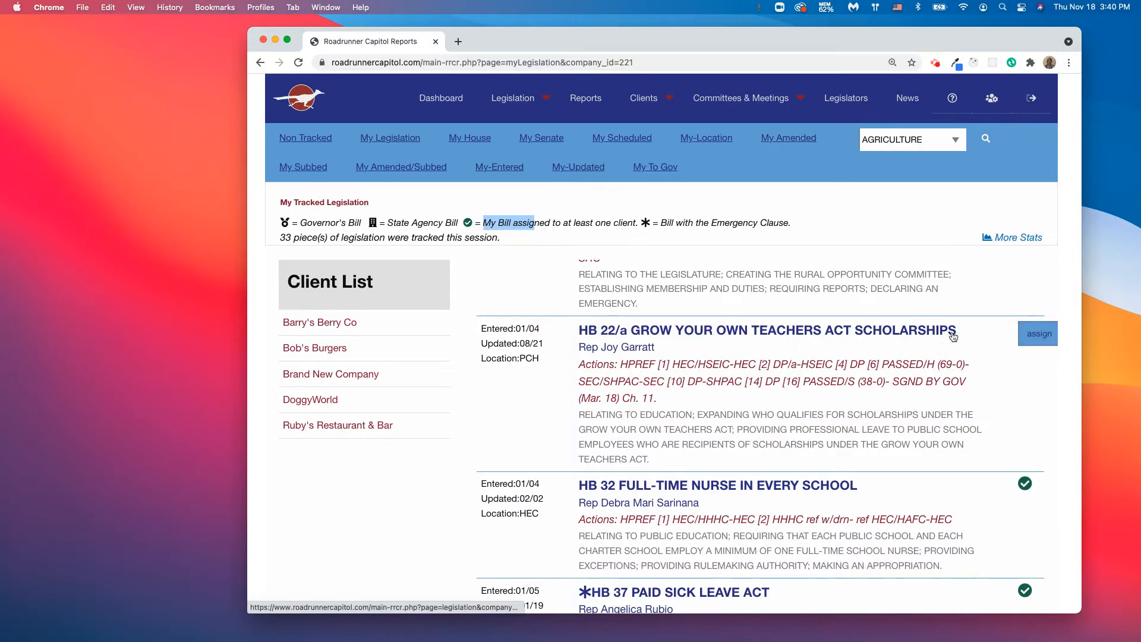
- Assign HB 22/a Grow Your Own Teachers Act Scholarships to Bob's Burgers, Brand New Company and DoggyWorld
left_click(1028, 336)
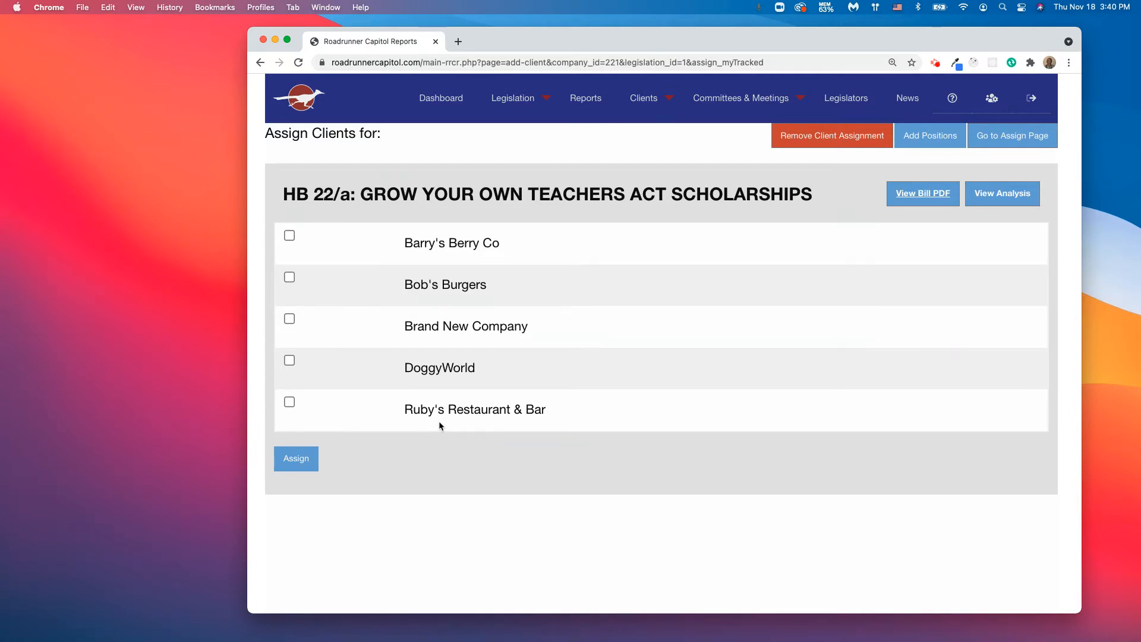
left_click(289, 277)
left_click(289, 319)
left_click(290, 361)
left_click(303, 460)
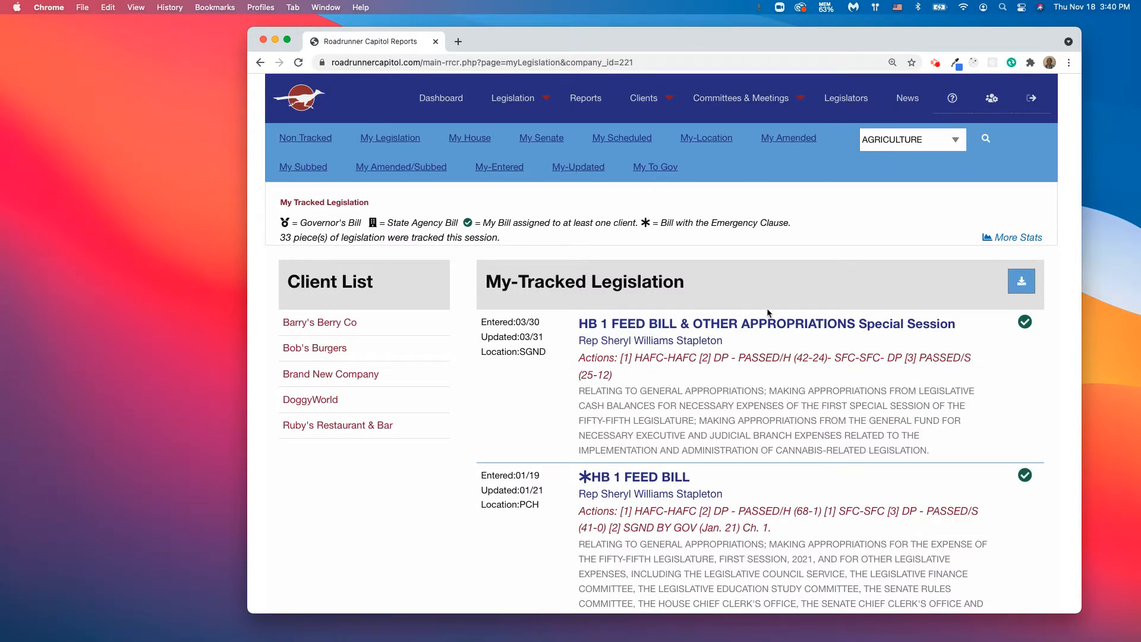
- Check the client assignment mark of HB 22/a in the tracked legislation list
scroll(767, 314, "down", 20)
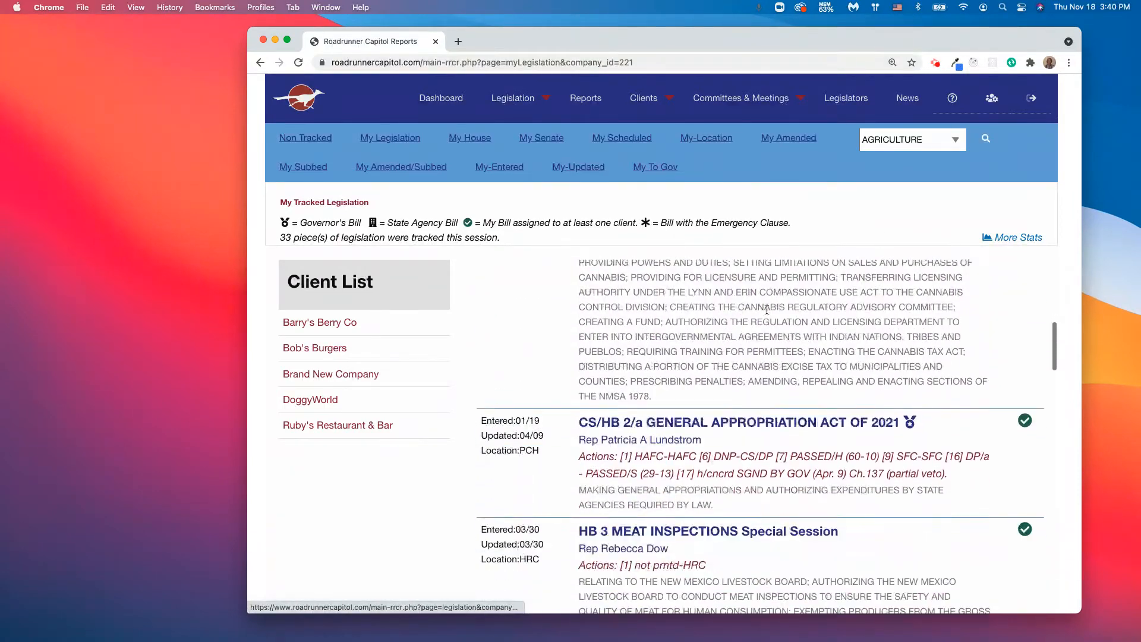
scroll(767, 309, "down", 20)
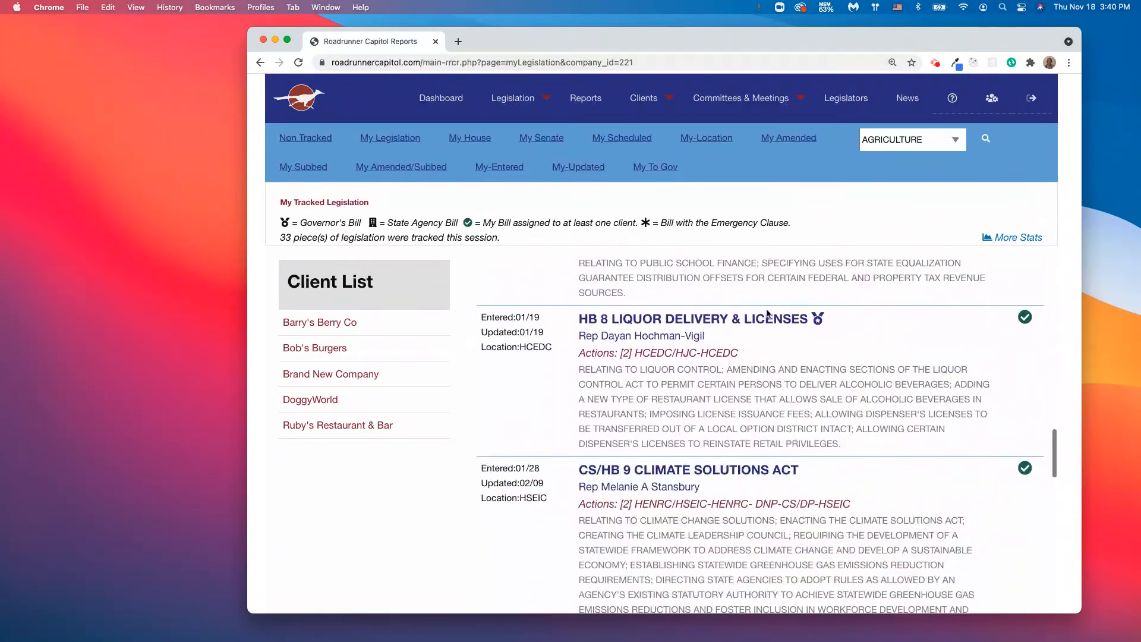
scroll(767, 309, "down", 4)
scroll(767, 314, "down", 15)
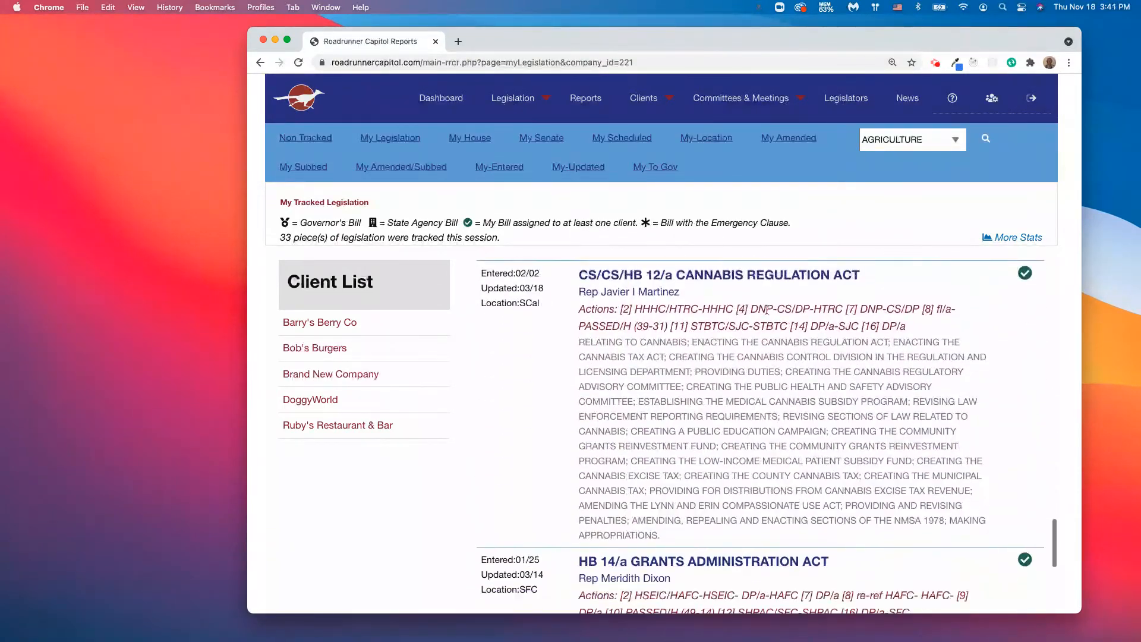
scroll(767, 313, "down", 3)
scroll(766, 309, "up", 4)
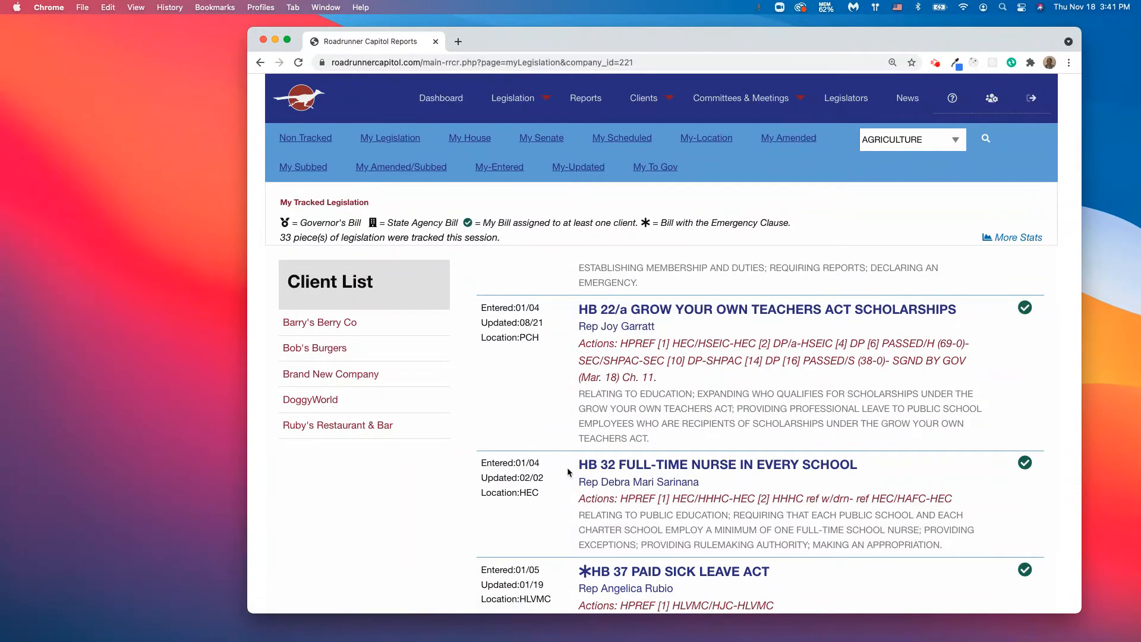
scroll(689, 471, "up", 1)
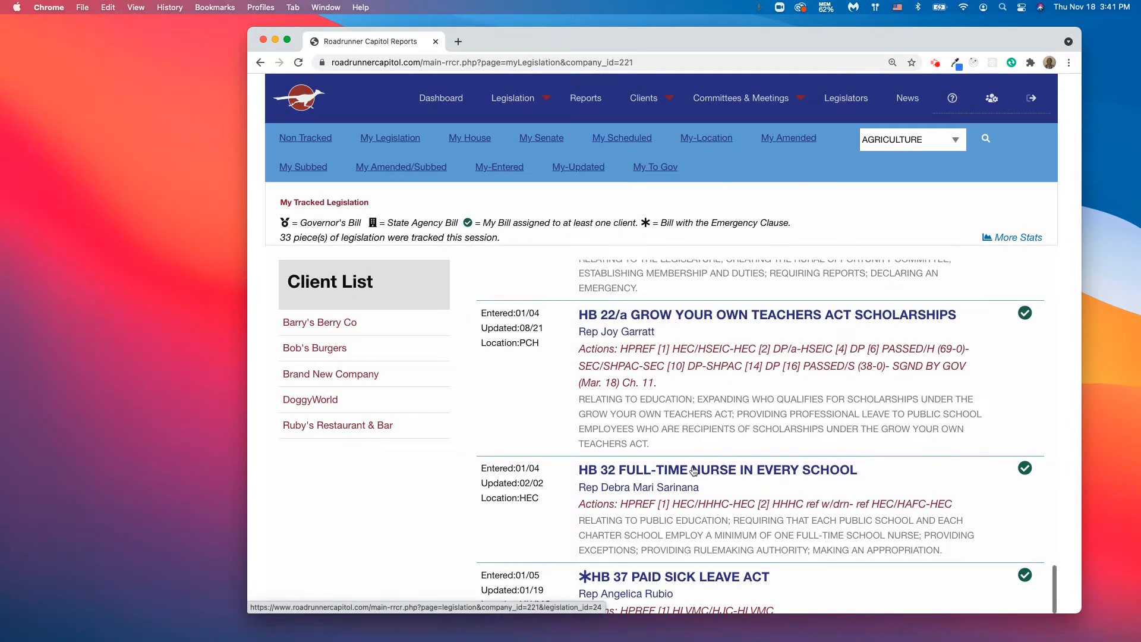
- Open the details of HB 32 Full-Time Nurse in Every School and show the clients assigned to it
left_click(674, 471)
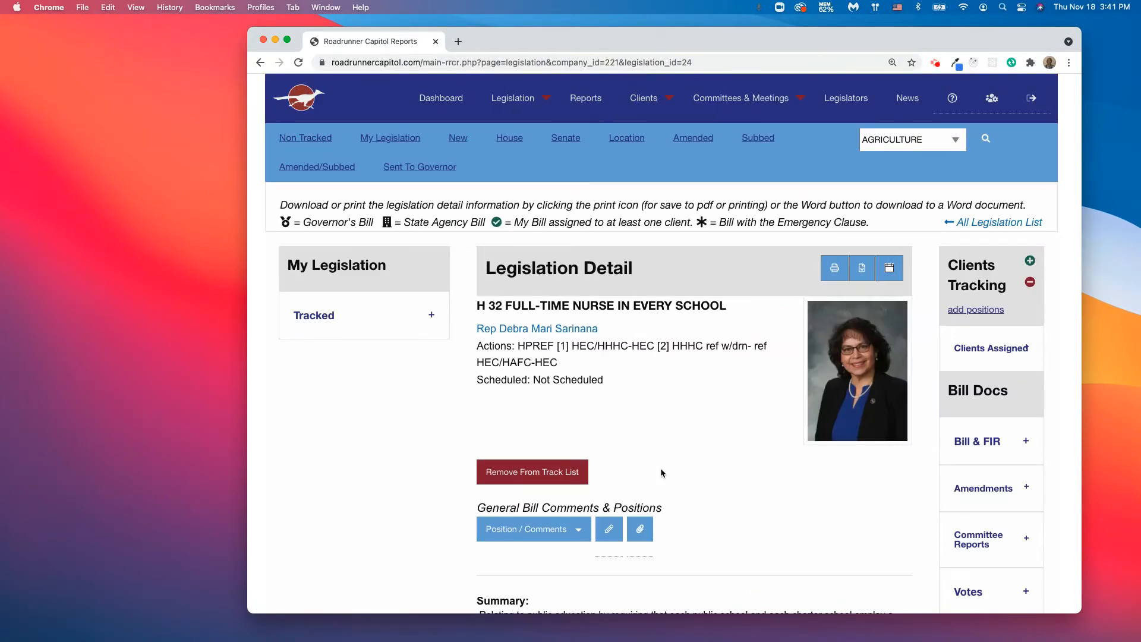
scroll(661, 468, "down", 5)
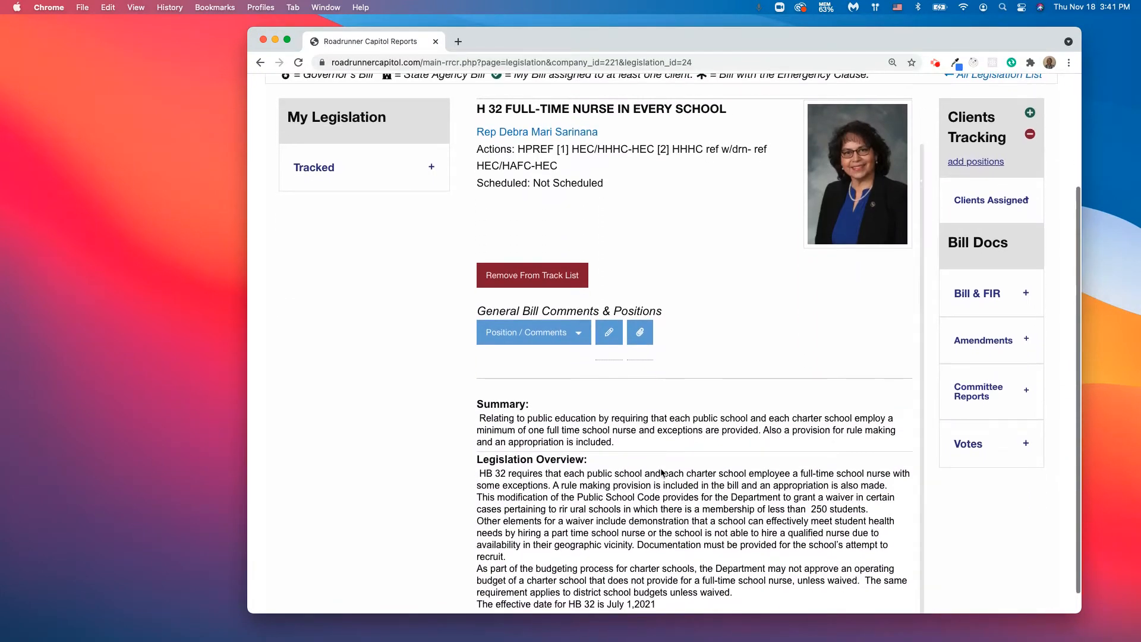
scroll(723, 404, "up", 1)
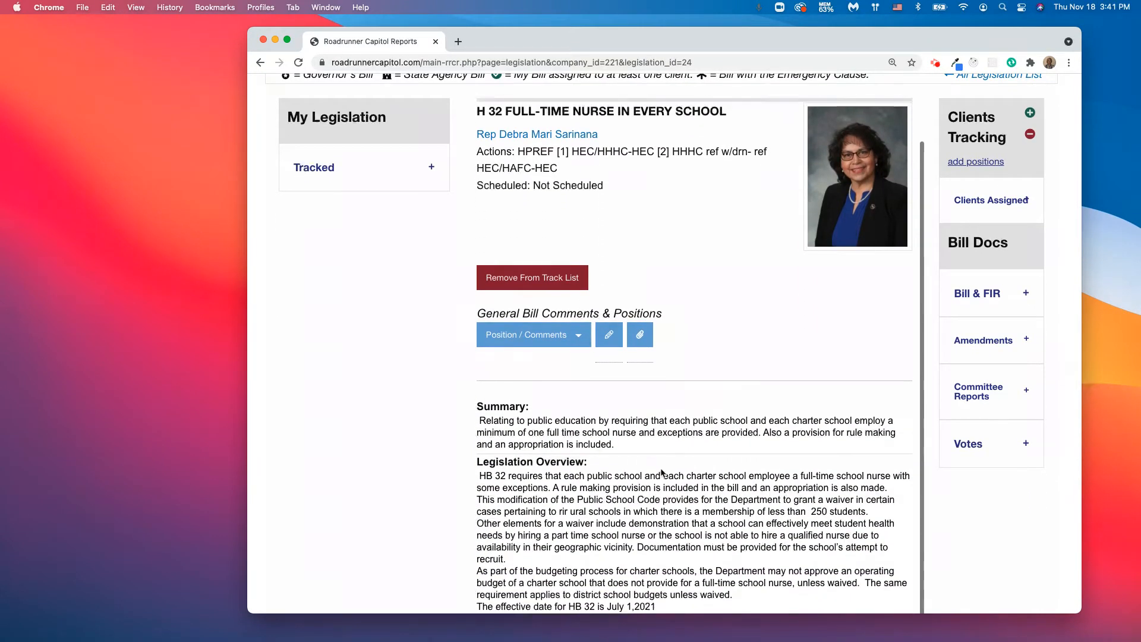
scroll(721, 402, "up", 2)
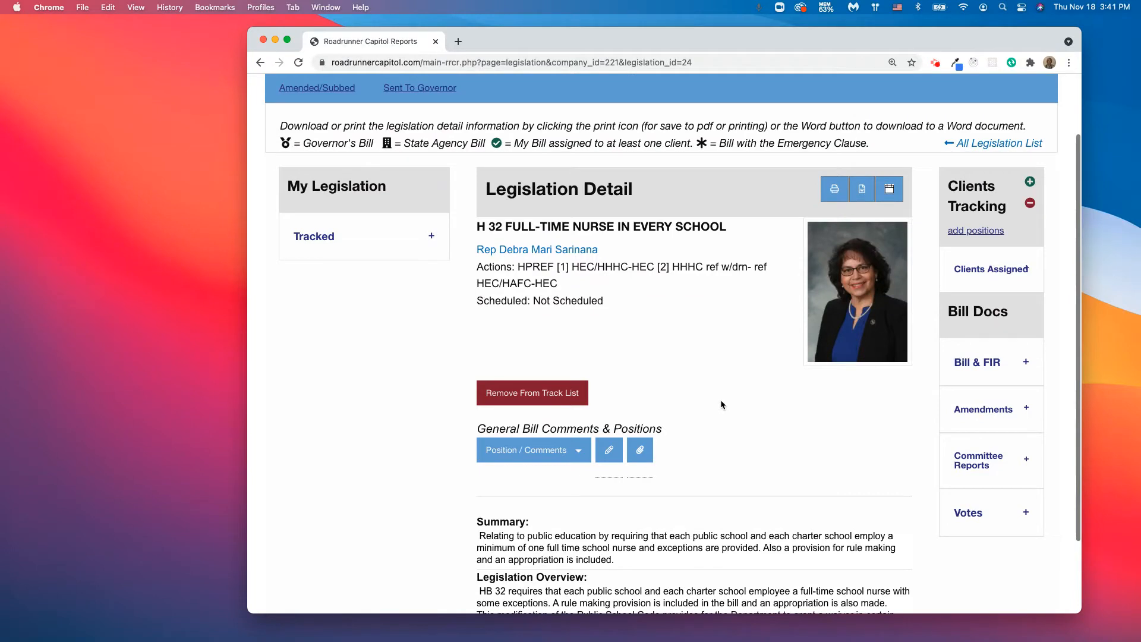
left_click(974, 273)
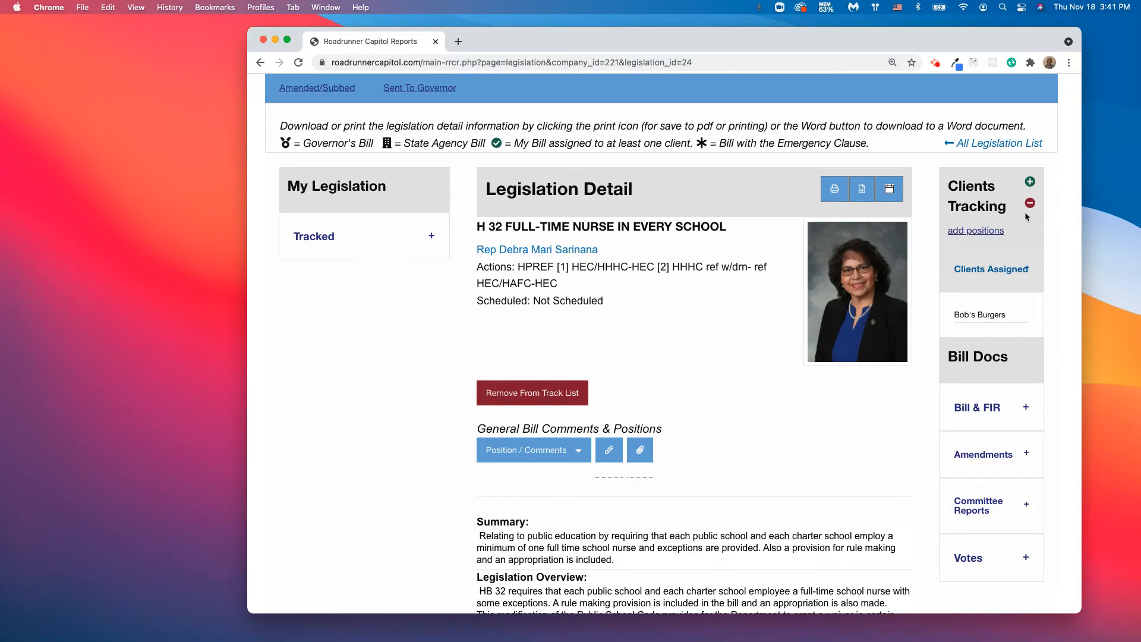
- Assign HB 32 Full-Time Nurse in Every School to Barry's Berry Co and Brand New Company
left_click(1030, 183)
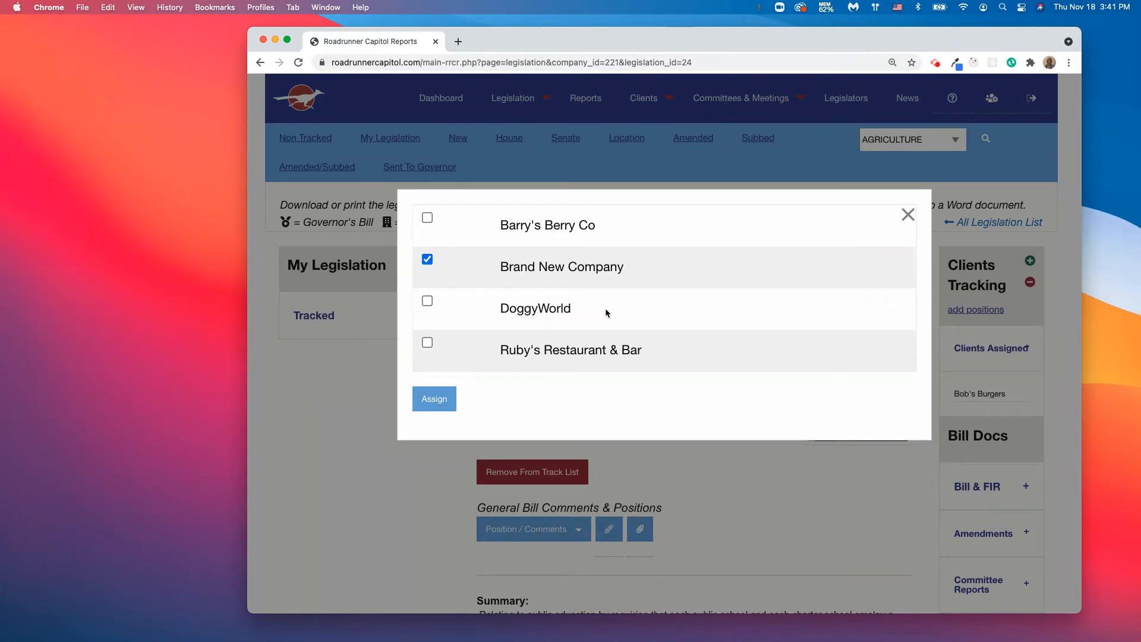
left_click(427, 219)
left_click(440, 403)
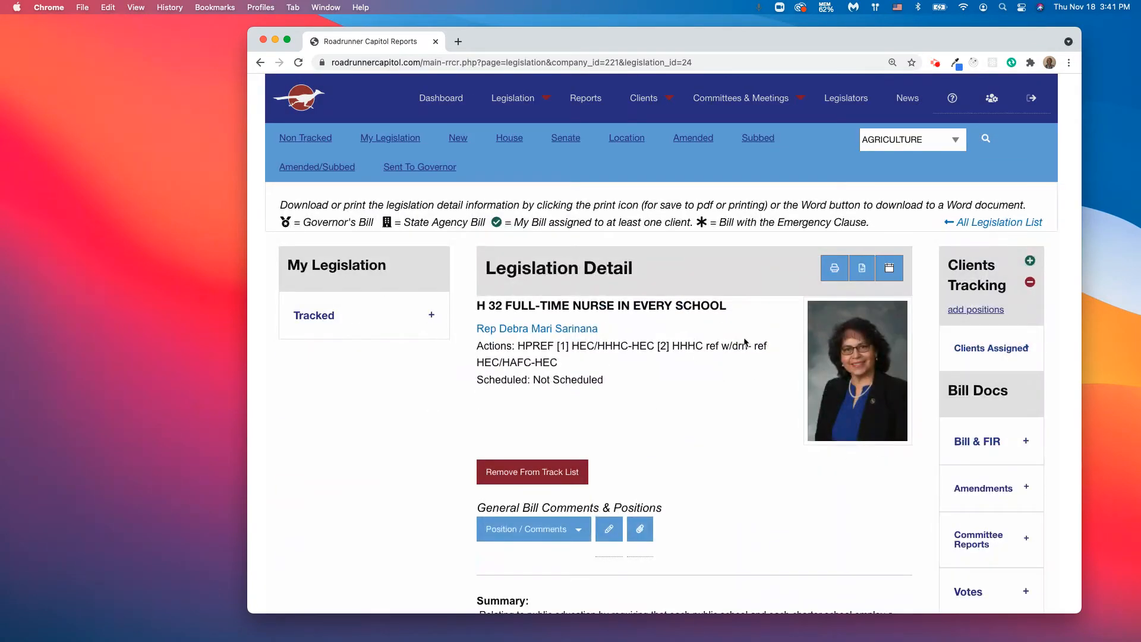
scroll(726, 387, "down", 2)
scroll(726, 388, "up", 2)
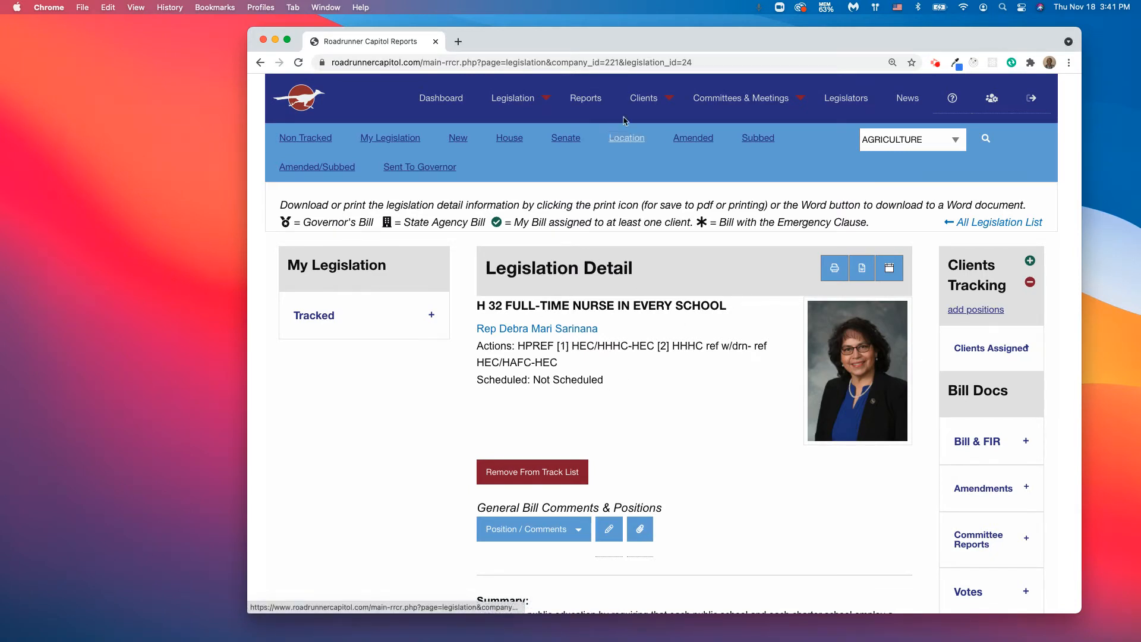
- Open the client list and show the profile of DoggyWorld
mouse_move(636, 104)
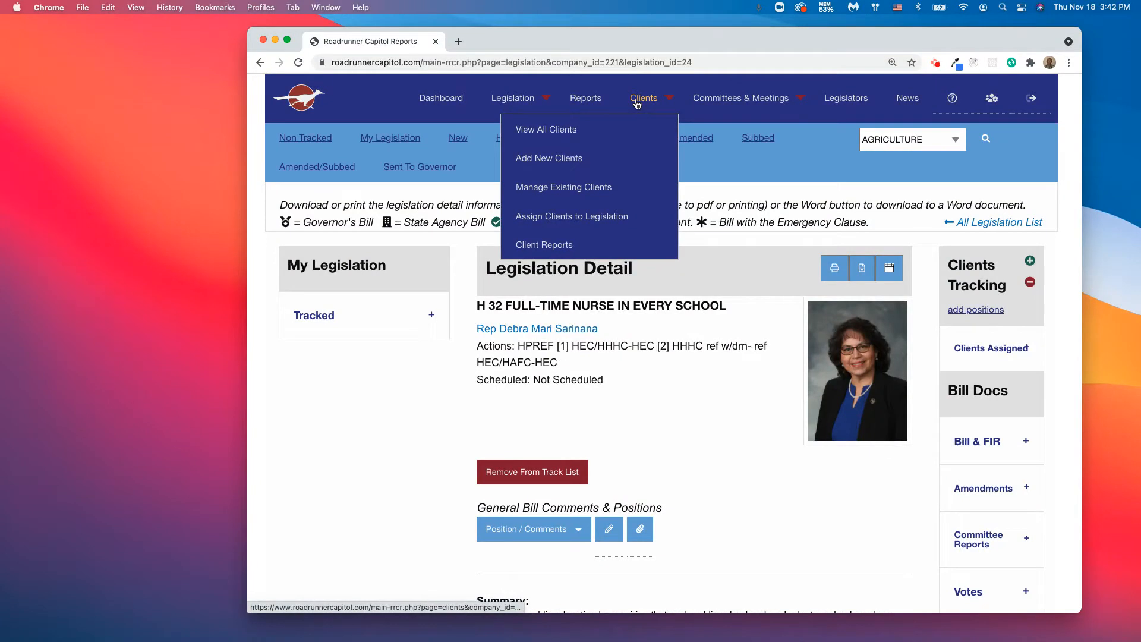
left_click(554, 132)
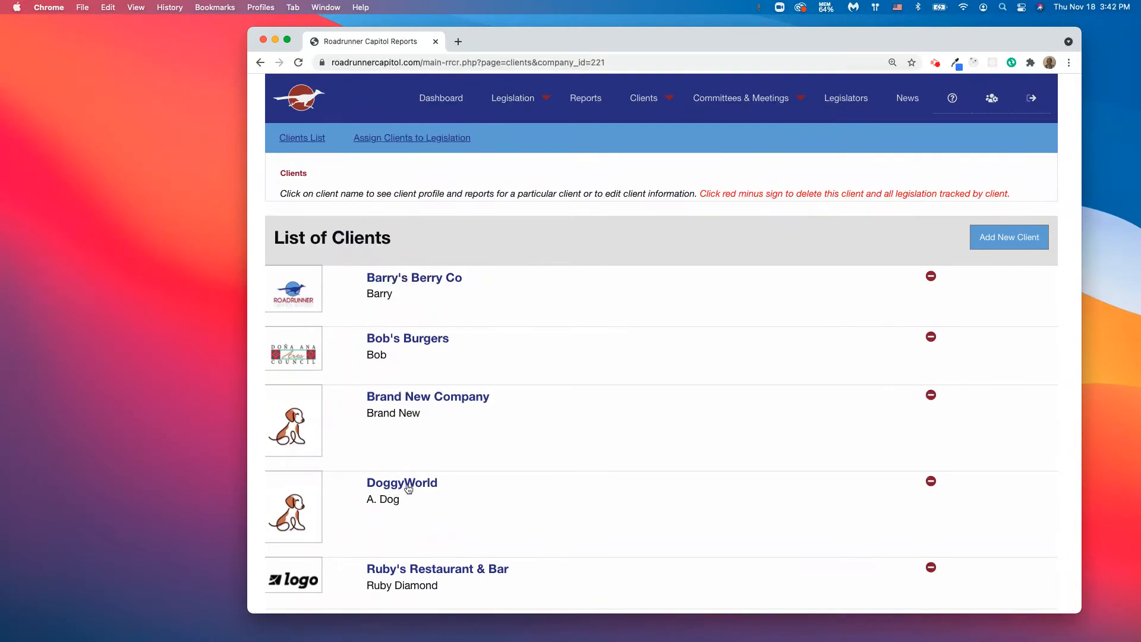
left_click(406, 484)
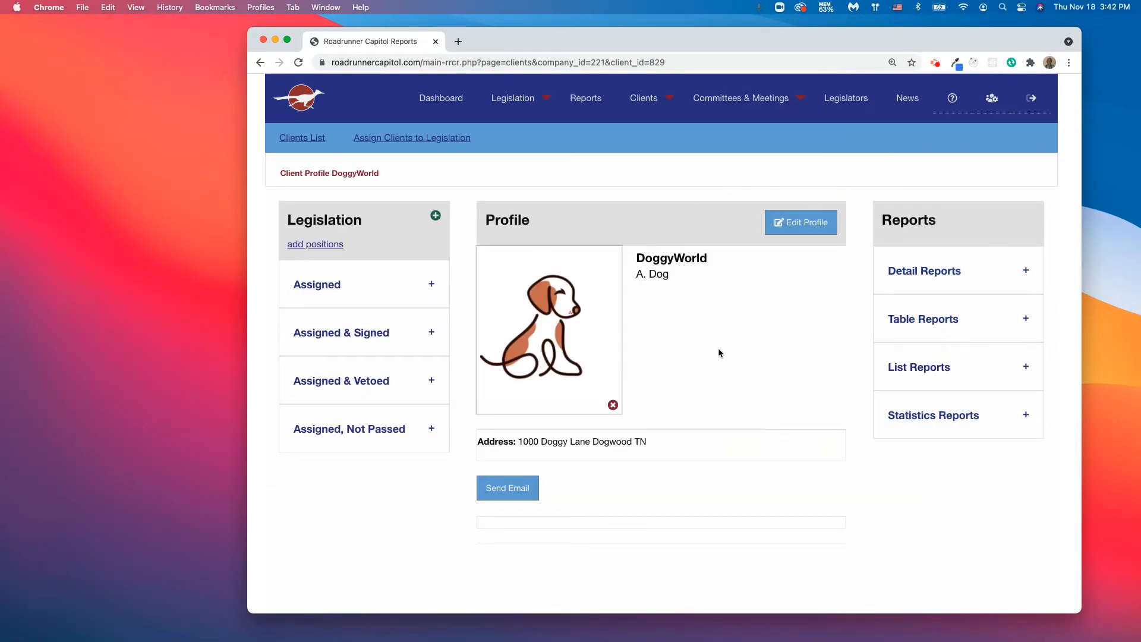
- Assign several bills to DoggyWorld, including H 1 Feed Bill & Other Appropriations, H 4 NM Civil Rights Act and H 9 Climate Solutions Act
left_click(435, 216)
left_click(427, 295)
left_click(428, 171)
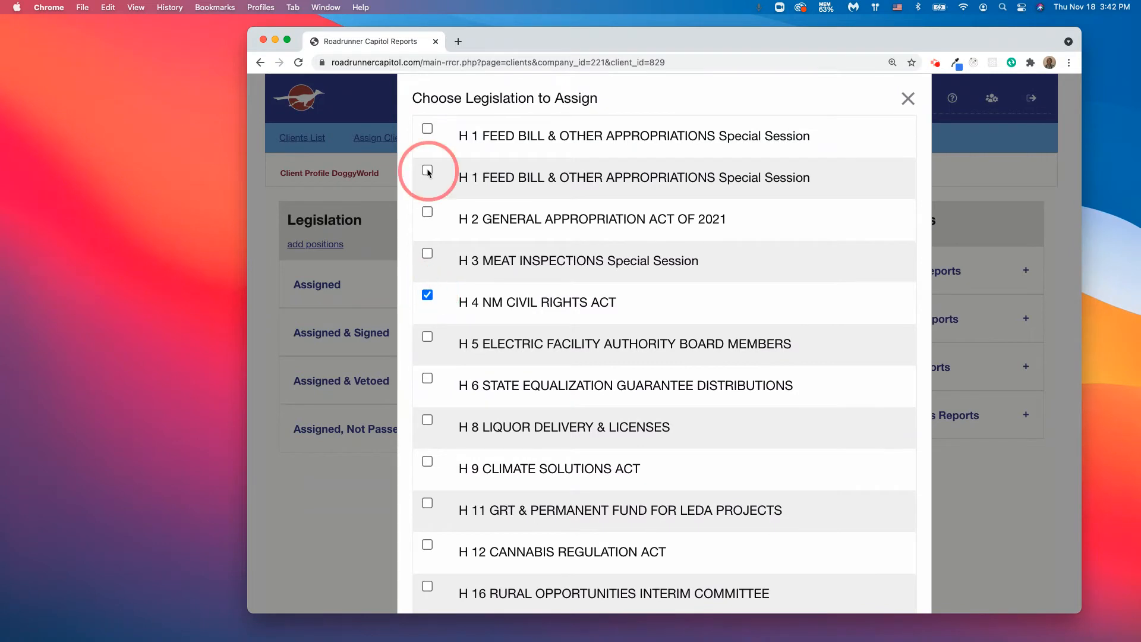
left_click(427, 462)
scroll(429, 457, "down", 5)
left_click(427, 450)
left_click(427, 534)
scroll(434, 541, "down", 3)
left_click(427, 530)
left_click(435, 587)
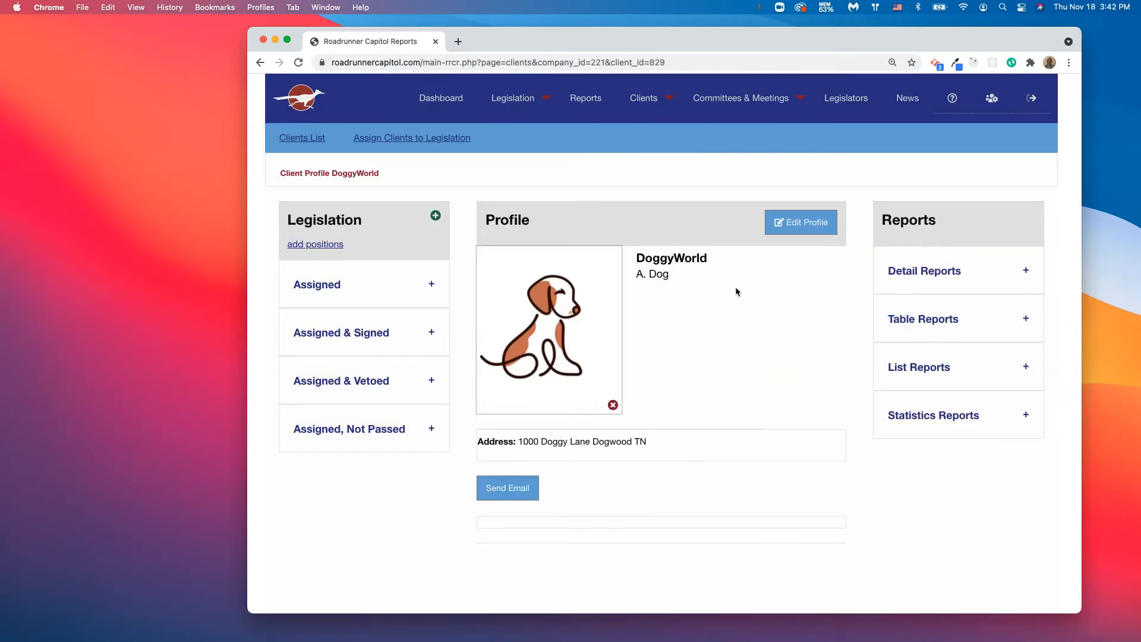
- Open the page for adding positions to DoggyWorld's legislation, and return to the client profile
left_click(326, 245)
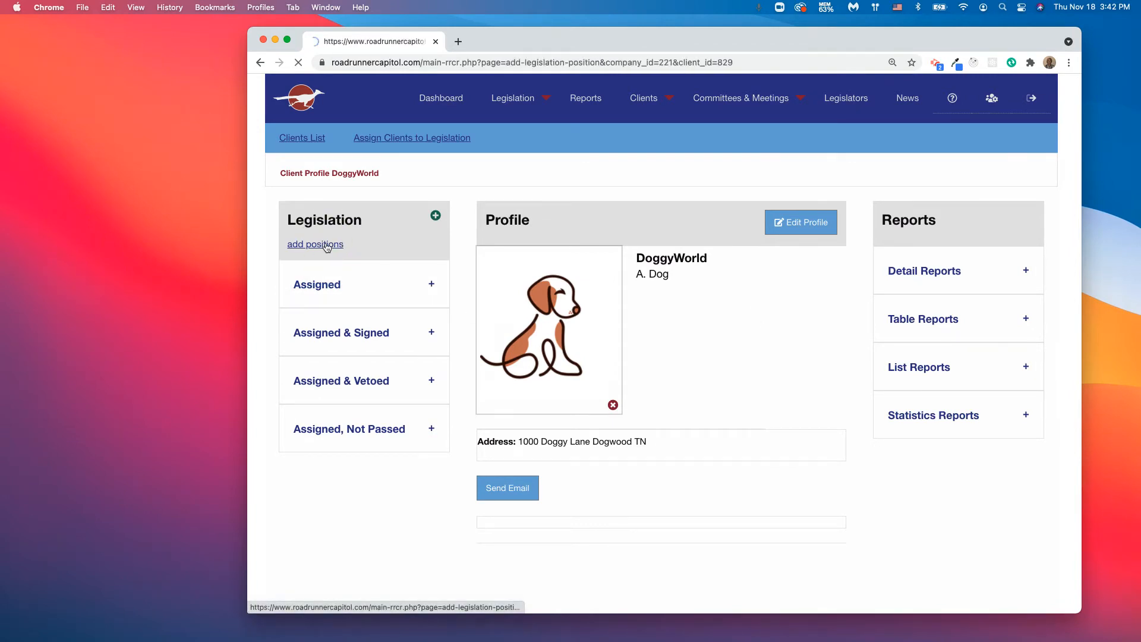
left_click(261, 63)
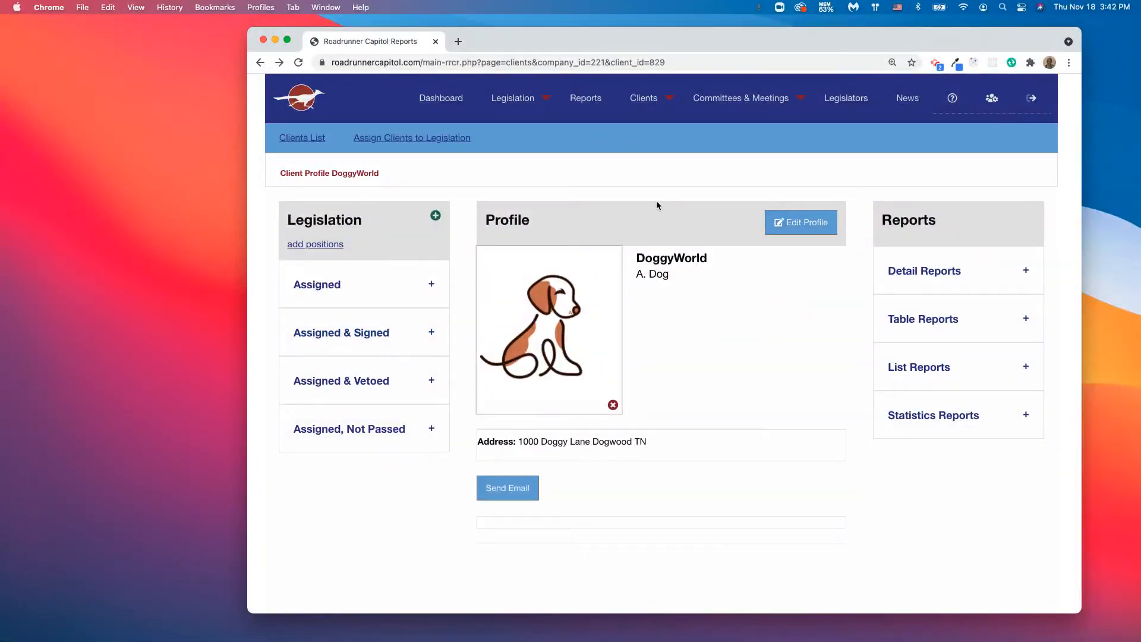
- Open the details of HB 1 Feed Bill & Other Appropriations Special Session from the tracked legislation list
mouse_move(517, 100)
left_click(450, 162)
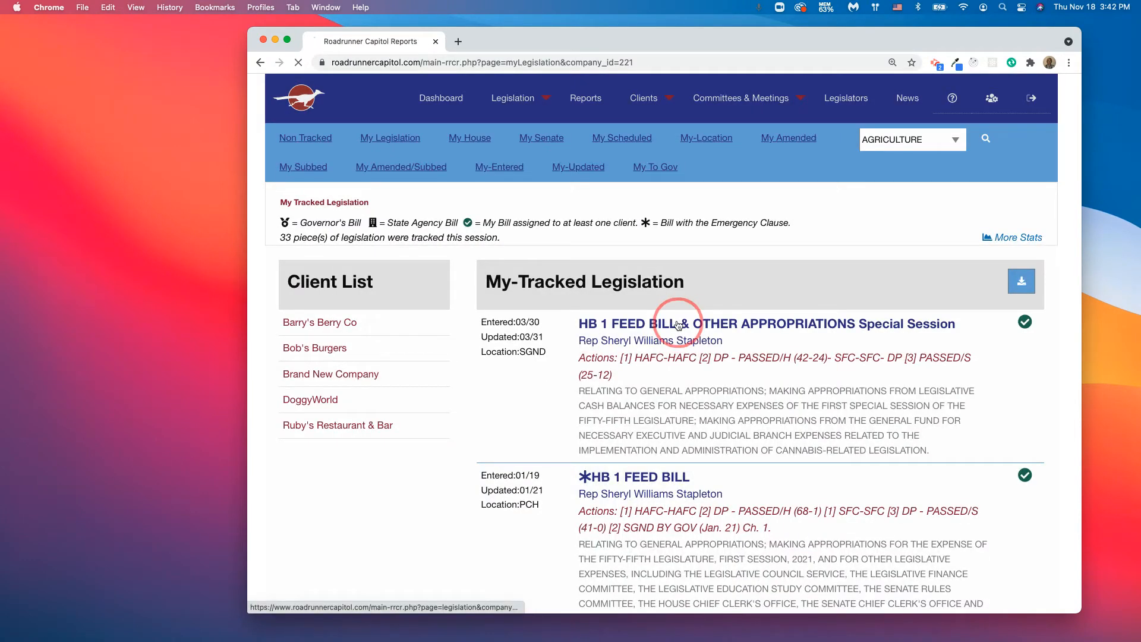
left_click(678, 326)
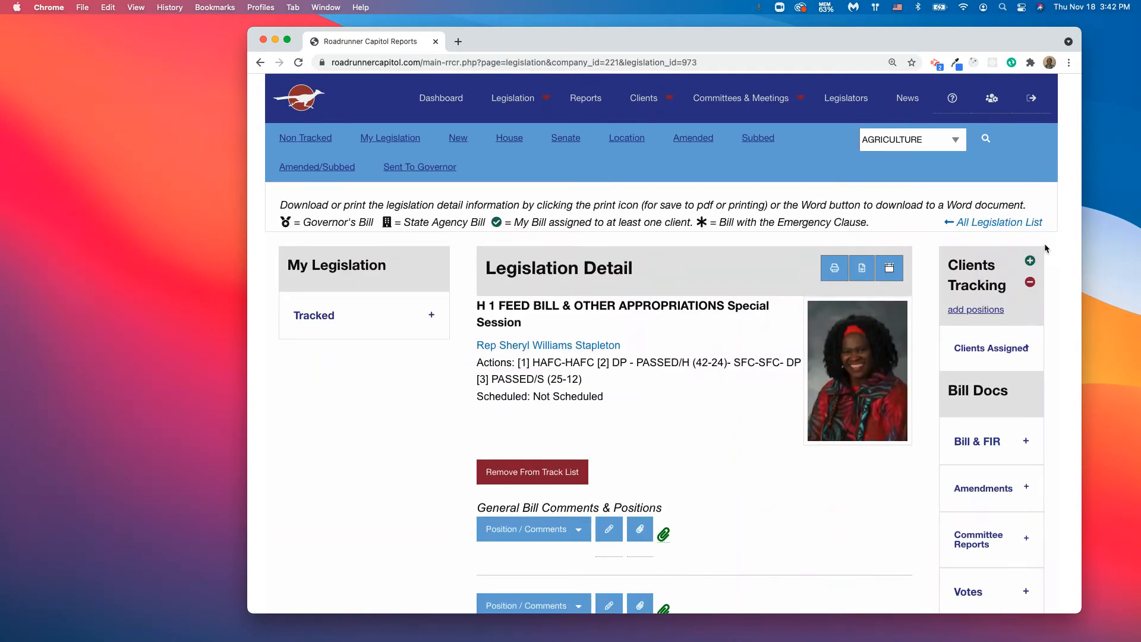
- Return to the tracked legislation list and examine the client assignment marks of the bills throughout the list
left_click(511, 113)
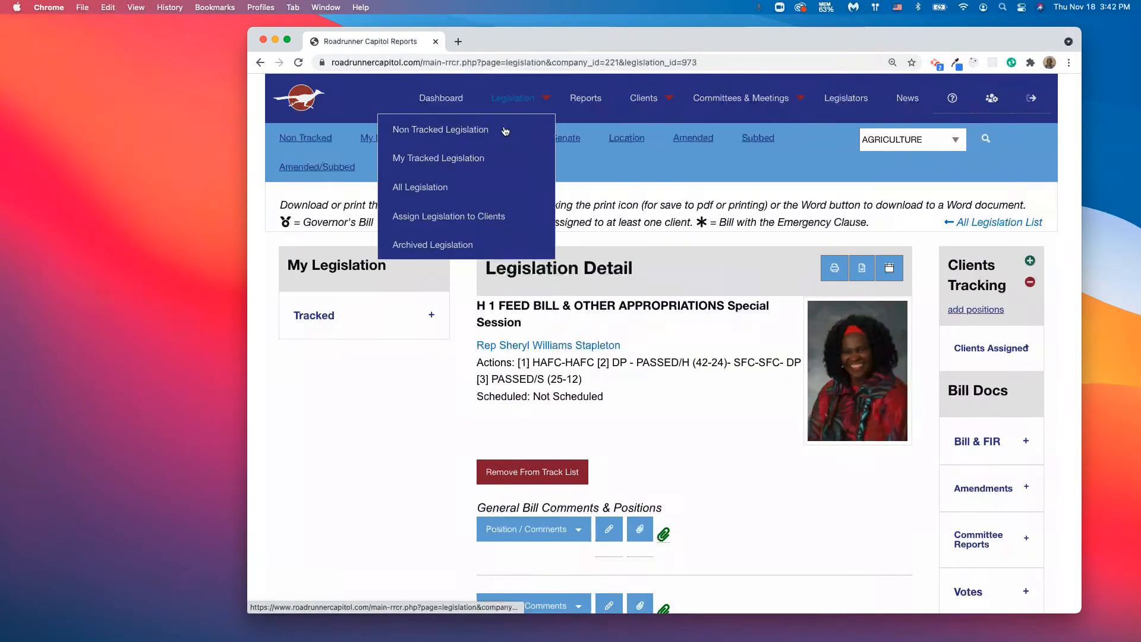
left_click(385, 138)
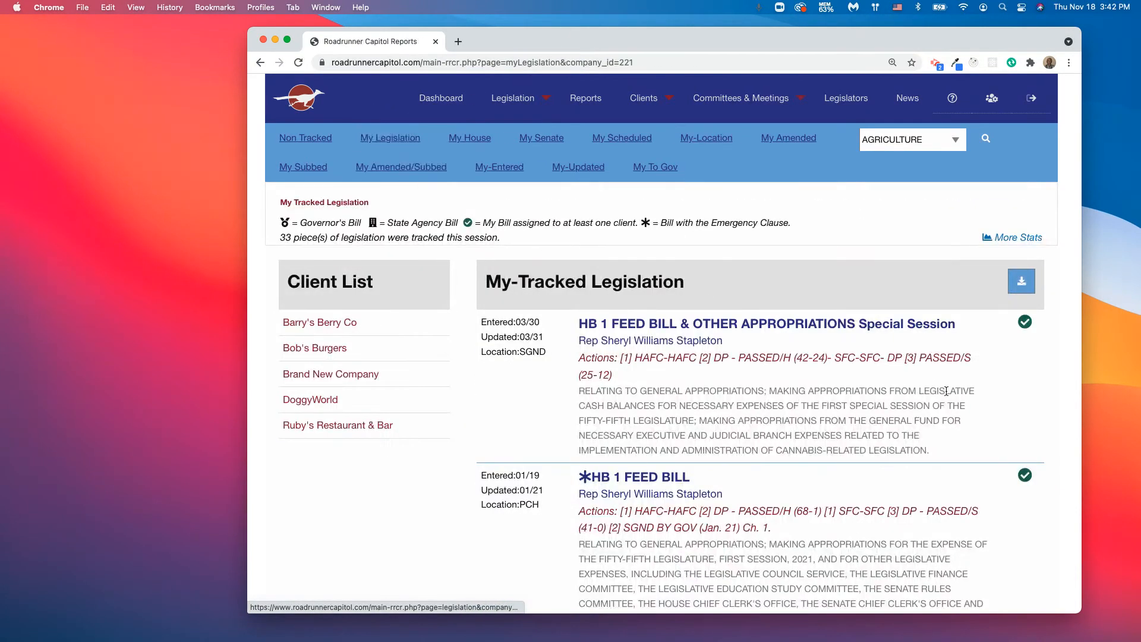
scroll(947, 391, "down", 10)
scroll(946, 391, "down", 20)
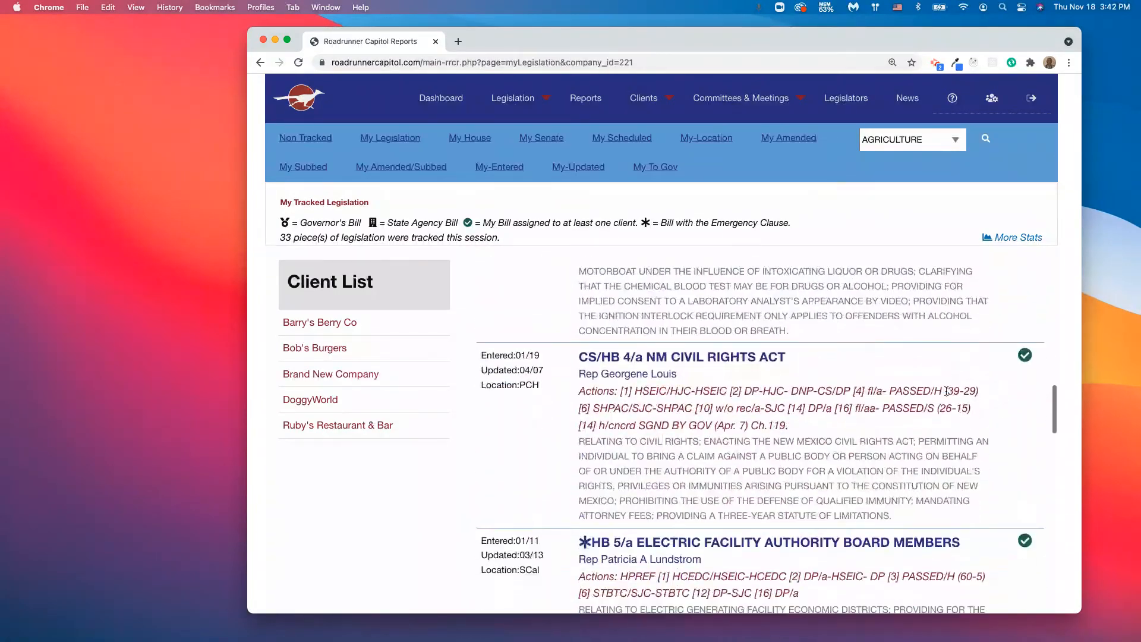
scroll(947, 392, "down", 20)
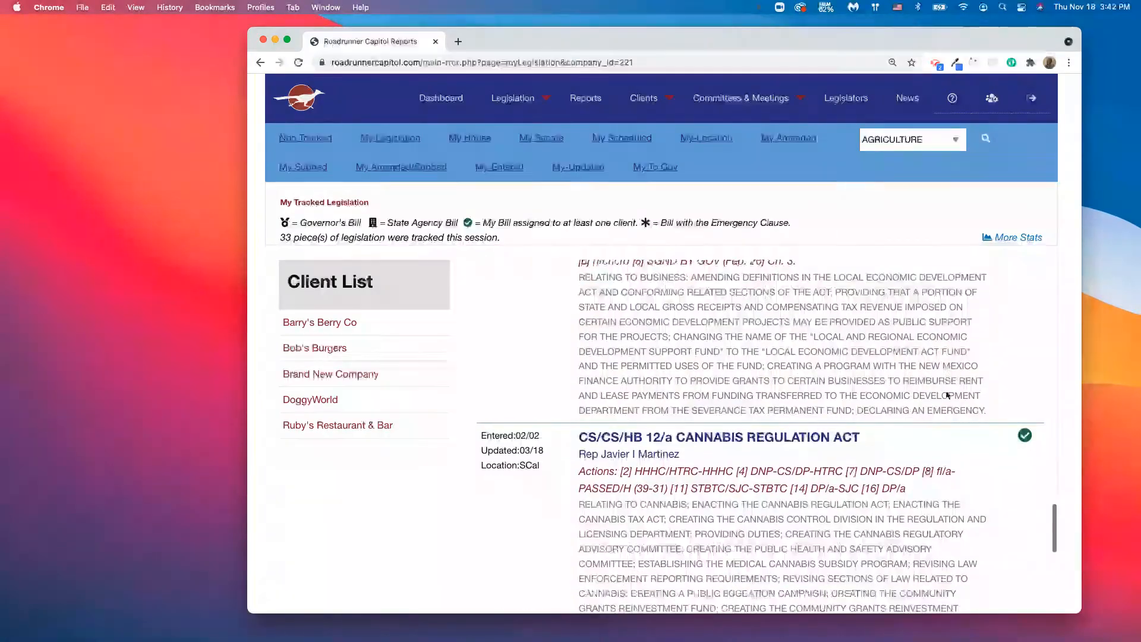
scroll(946, 393, "down", 20)
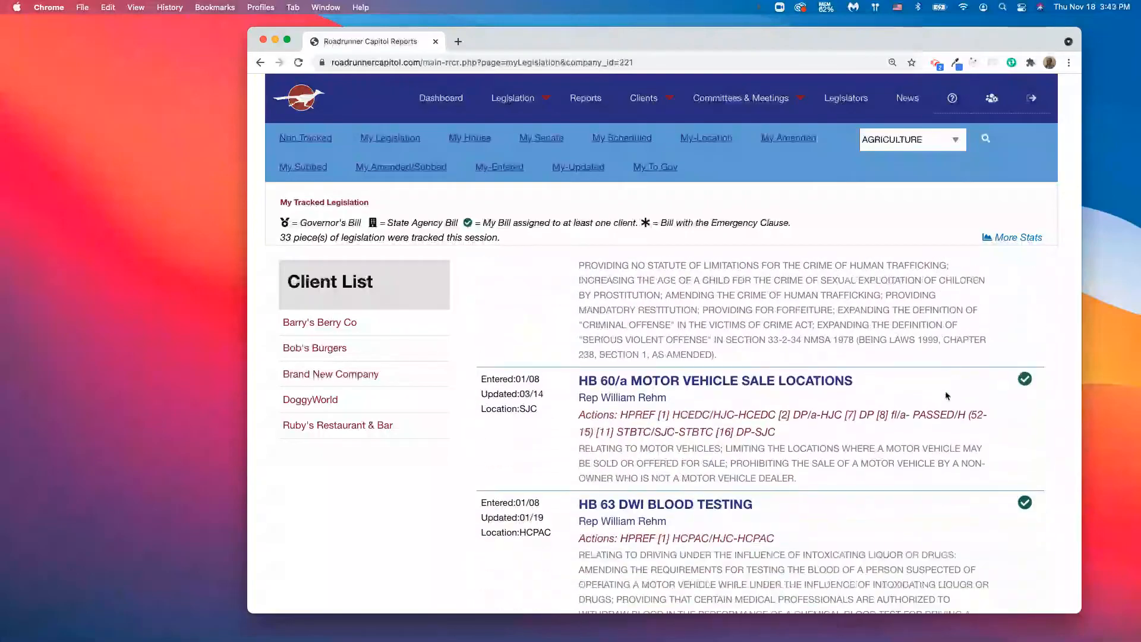
scroll(946, 394, "down", 10)
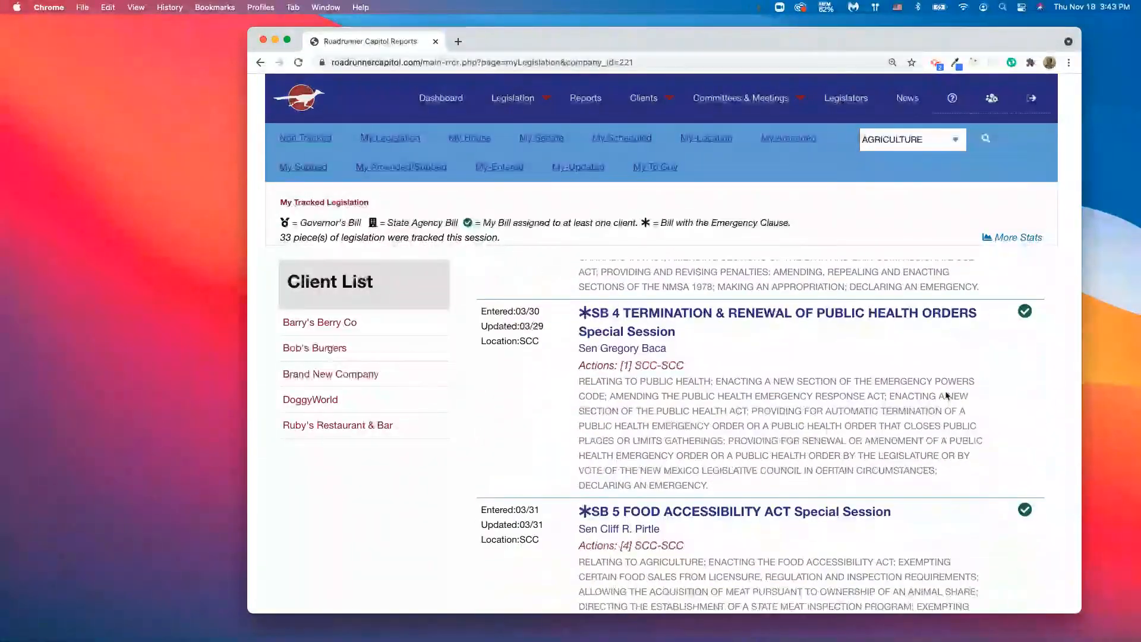
scroll(946, 392, "up", 8)
scroll(946, 391, "up", 20)
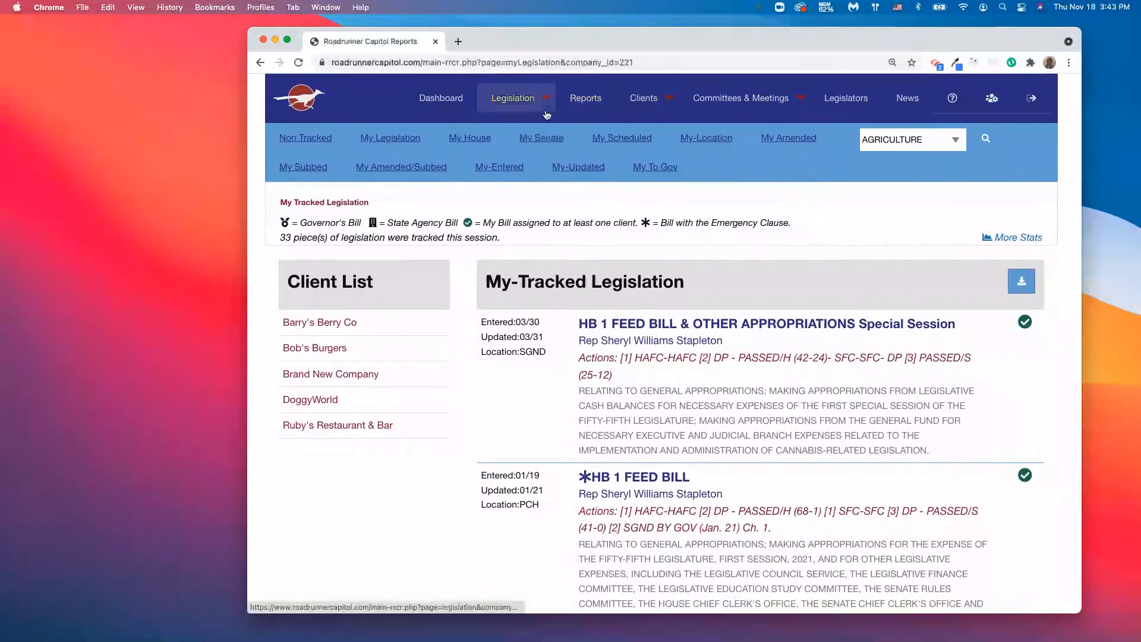
- Open the legislation assignment page and show only the bills to assign, reviewing the filtered list
mouse_move(516, 98)
left_click(474, 215)
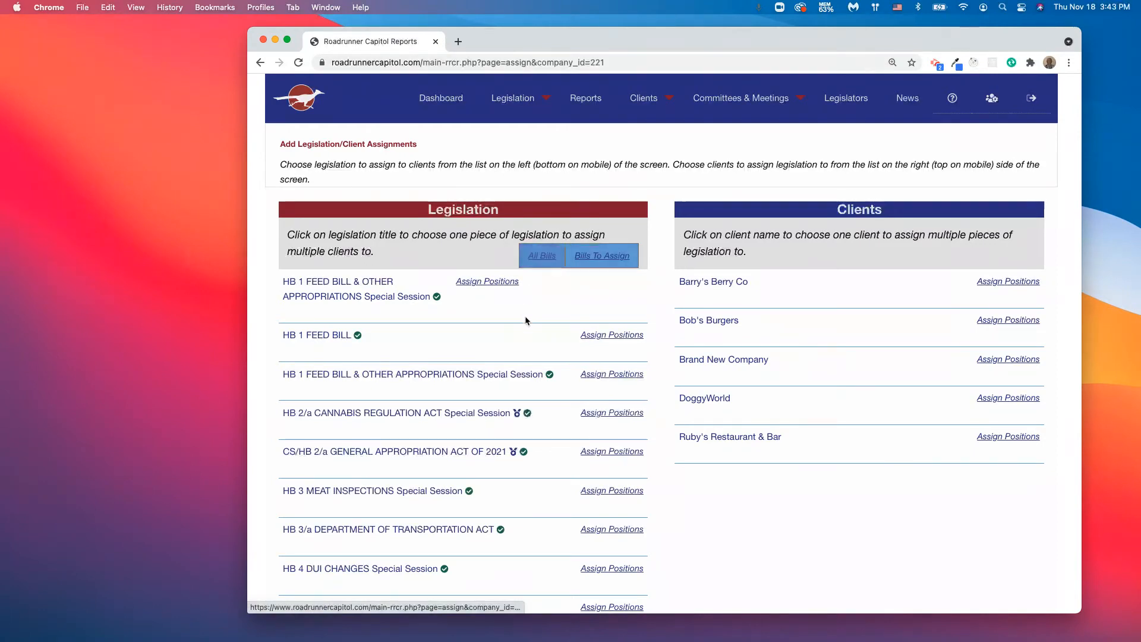
scroll(515, 339, "down", 5)
scroll(516, 339, "up", 5)
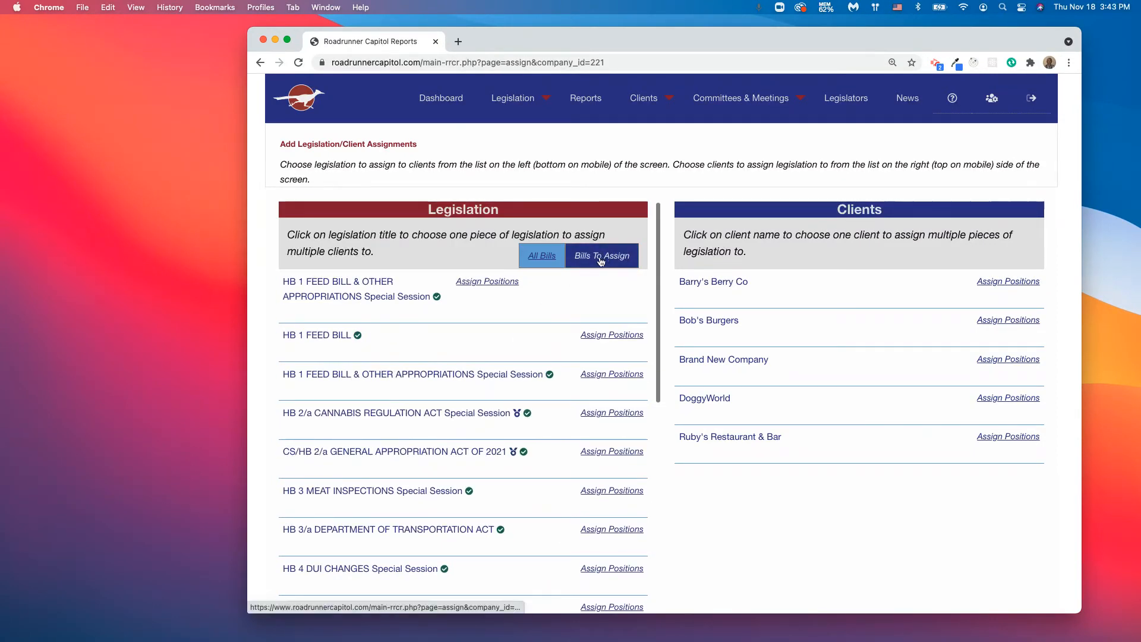
left_click(603, 258)
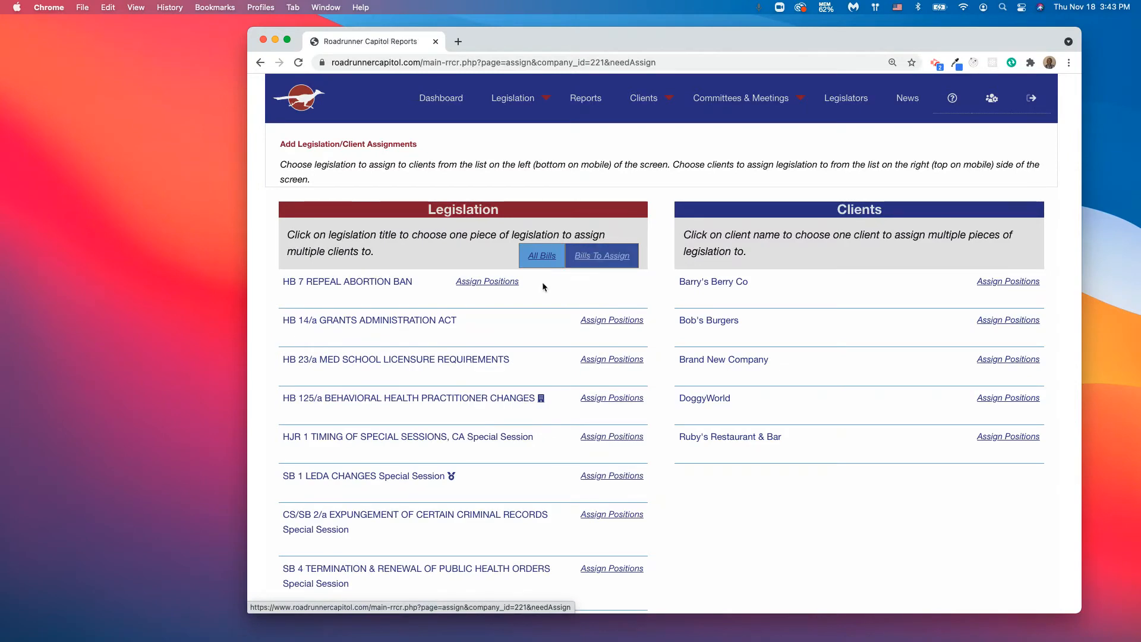
scroll(518, 347, "down", 2)
scroll(513, 353, "down", 3)
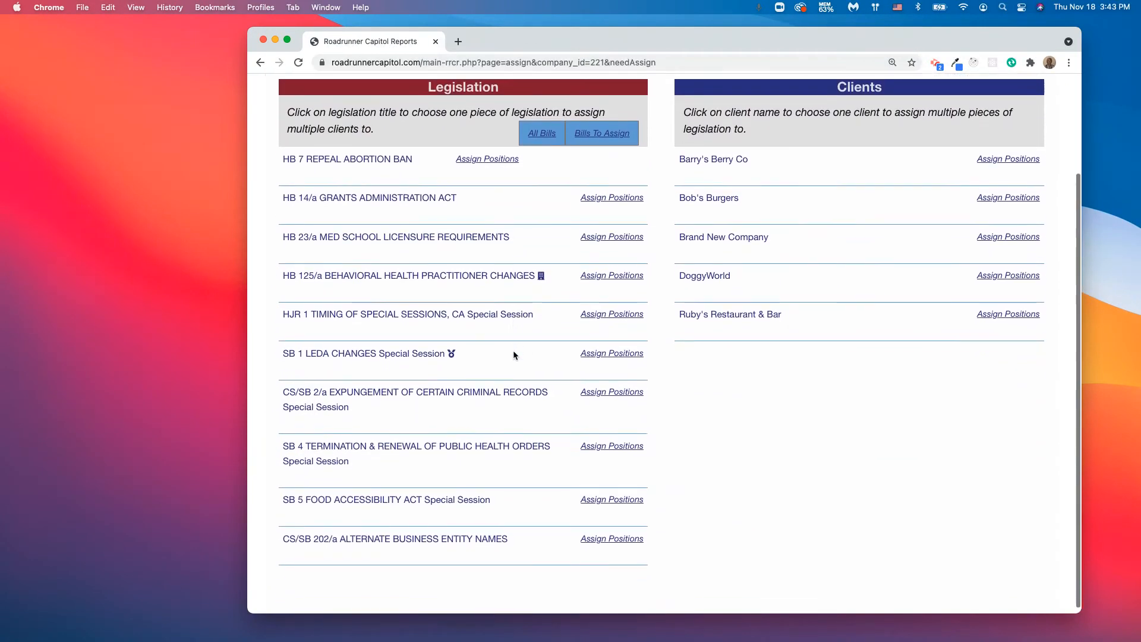
scroll(526, 372, "up", 5)
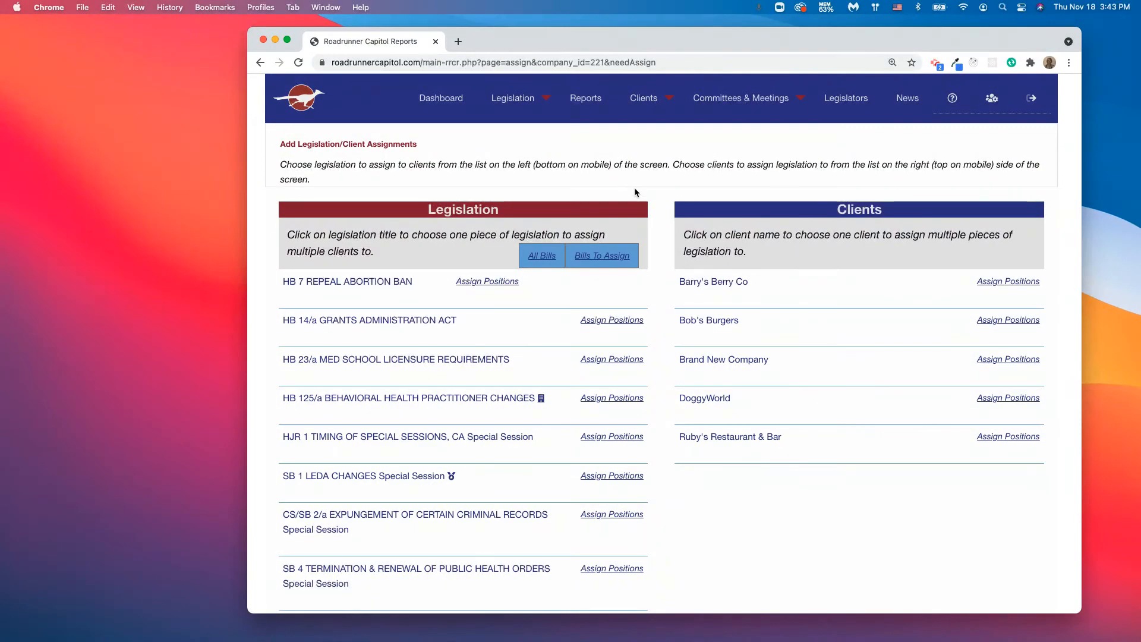
mouse_move(515, 110)
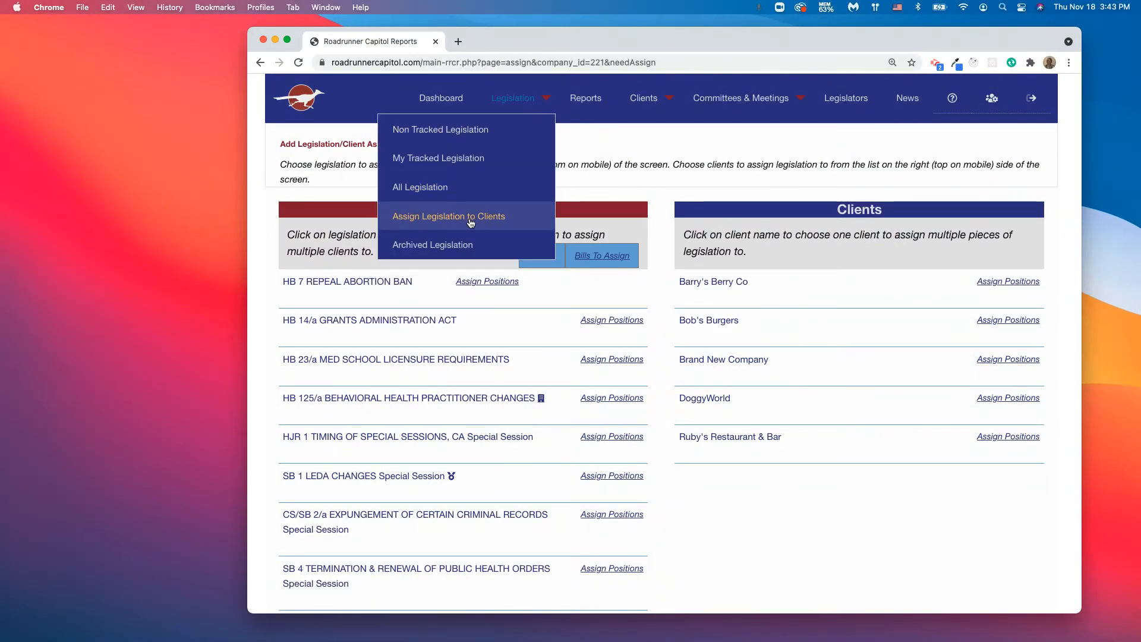
left_click(491, 221)
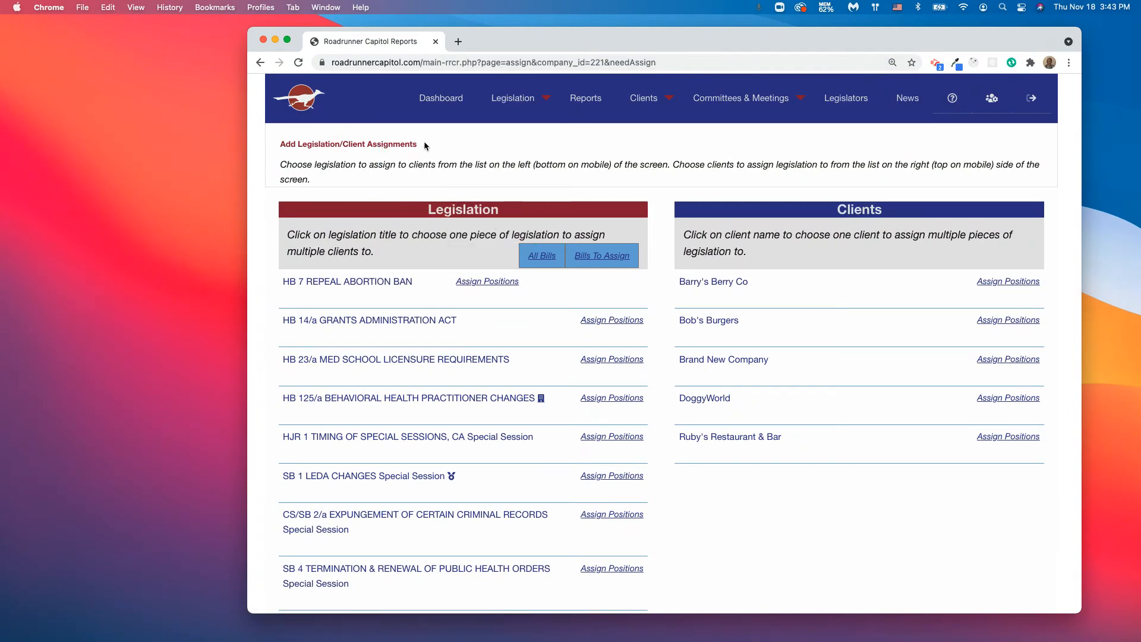
mouse_move(515, 101)
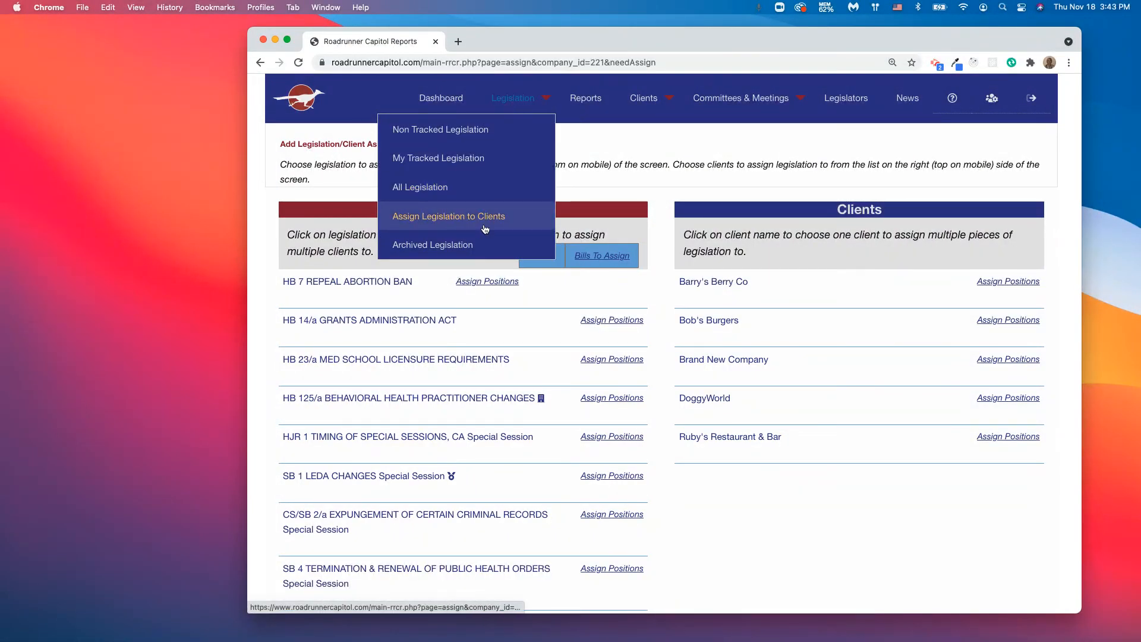
- Open the client list and show the profile of Barry's Berry Co
mouse_move(645, 101)
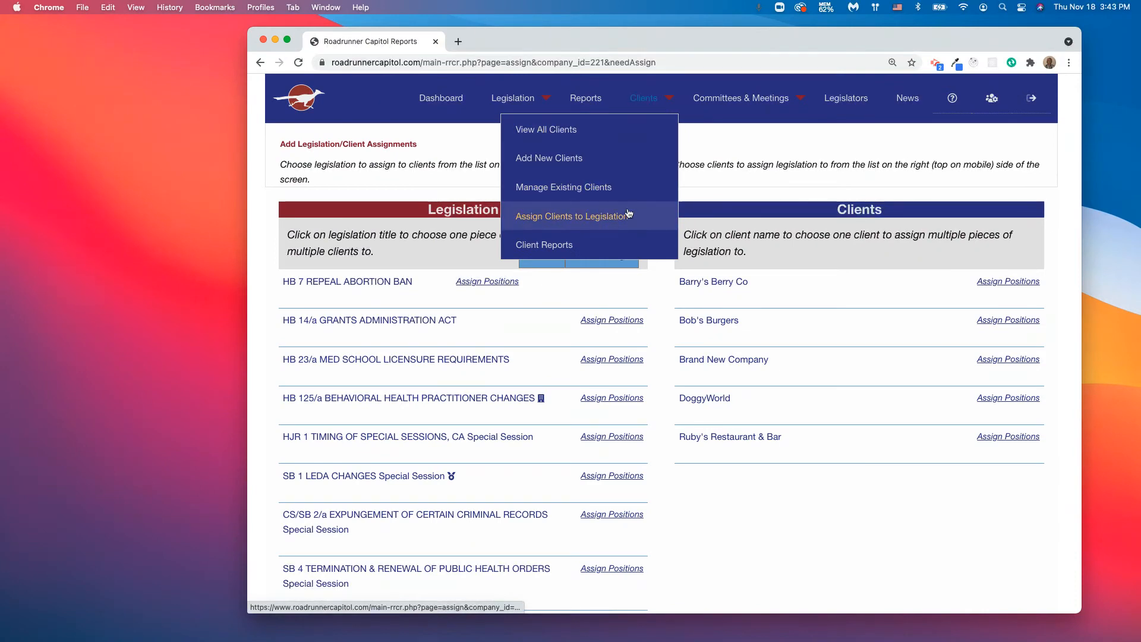
left_click(588, 129)
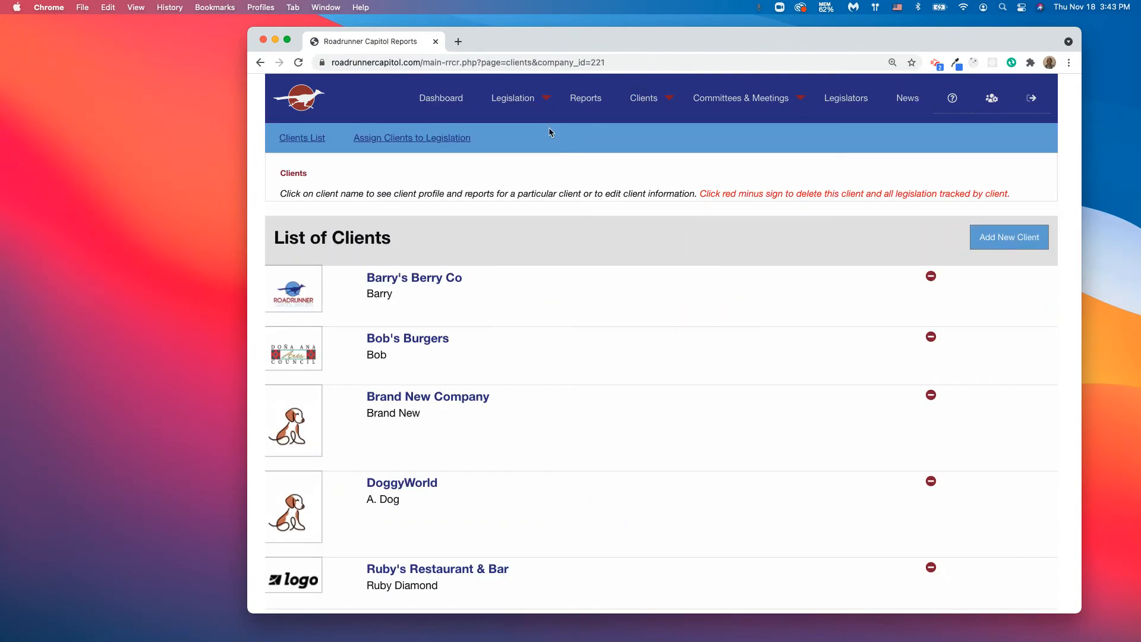
left_click(425, 278)
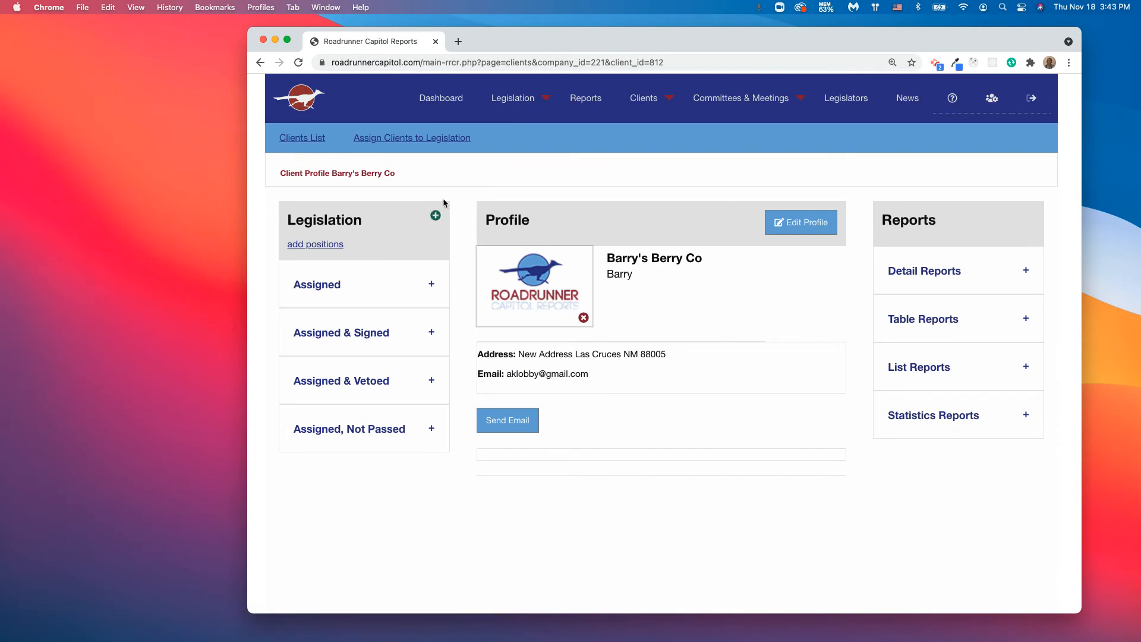
- Open HB 1 Feed Bill & Other Appropriations Special Session from the tracked legislation list, return to the list and reopen the bill's details
mouse_move(511, 98)
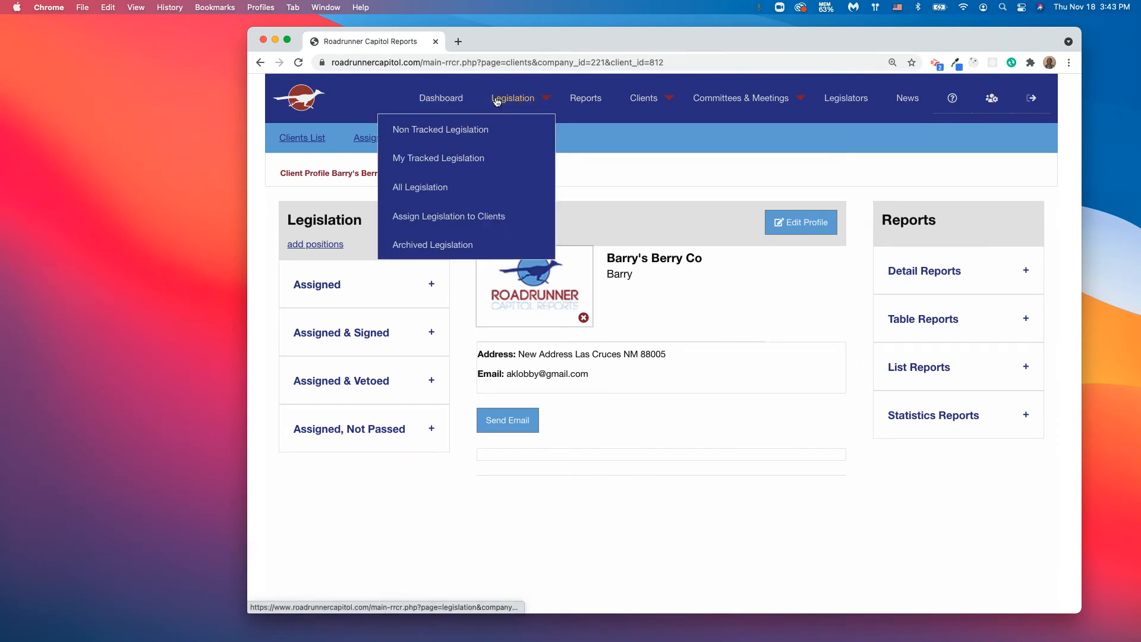
left_click(449, 162)
left_click(615, 324)
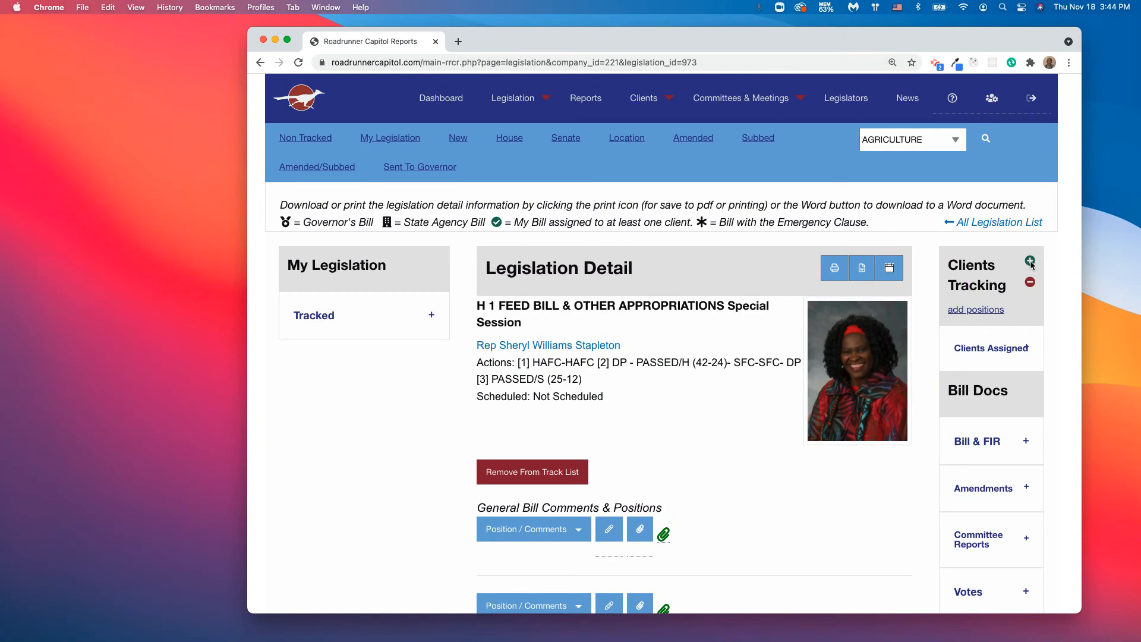
mouse_move(498, 104)
left_click(445, 157)
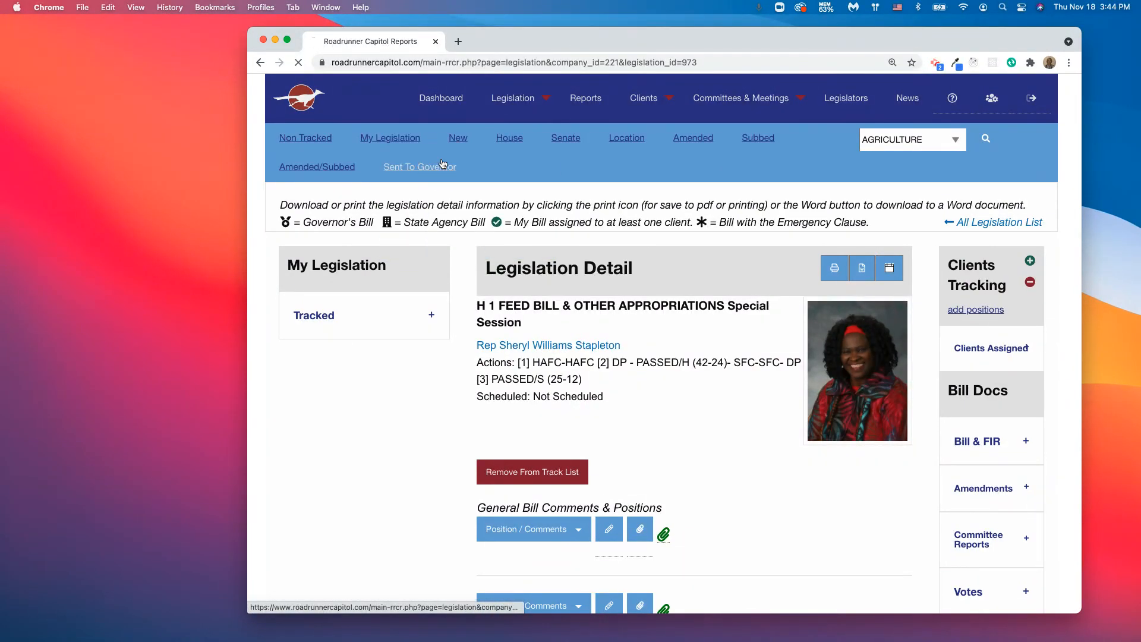
left_click(655, 324)
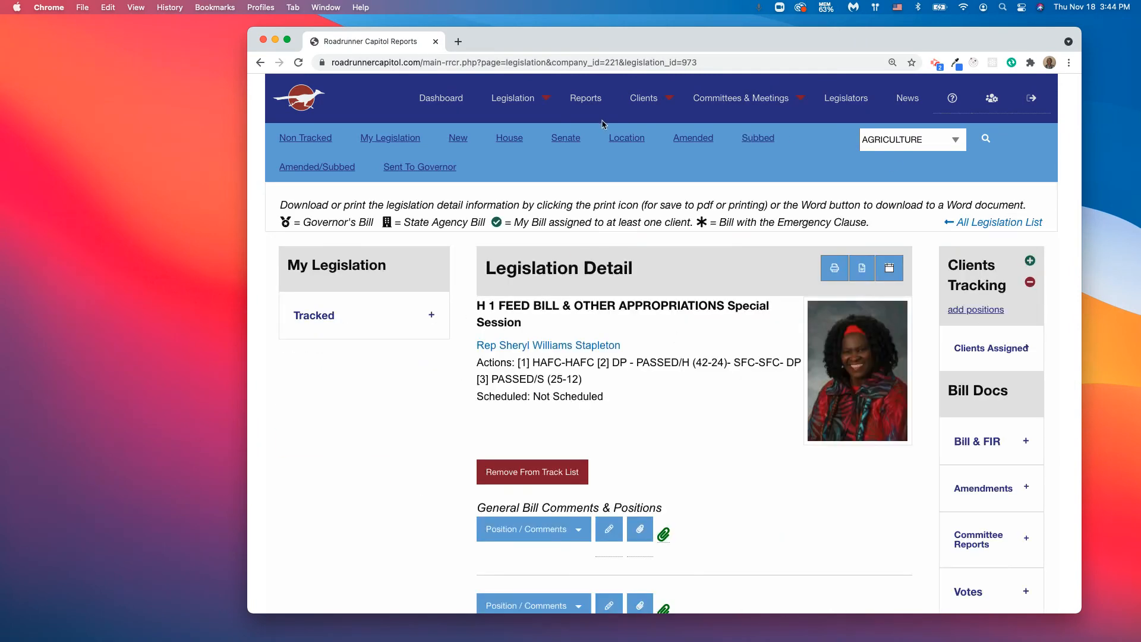
- Go back to the client list and reopen the profile of Barry's Berry Co
left_click(644, 97)
left_click(548, 132)
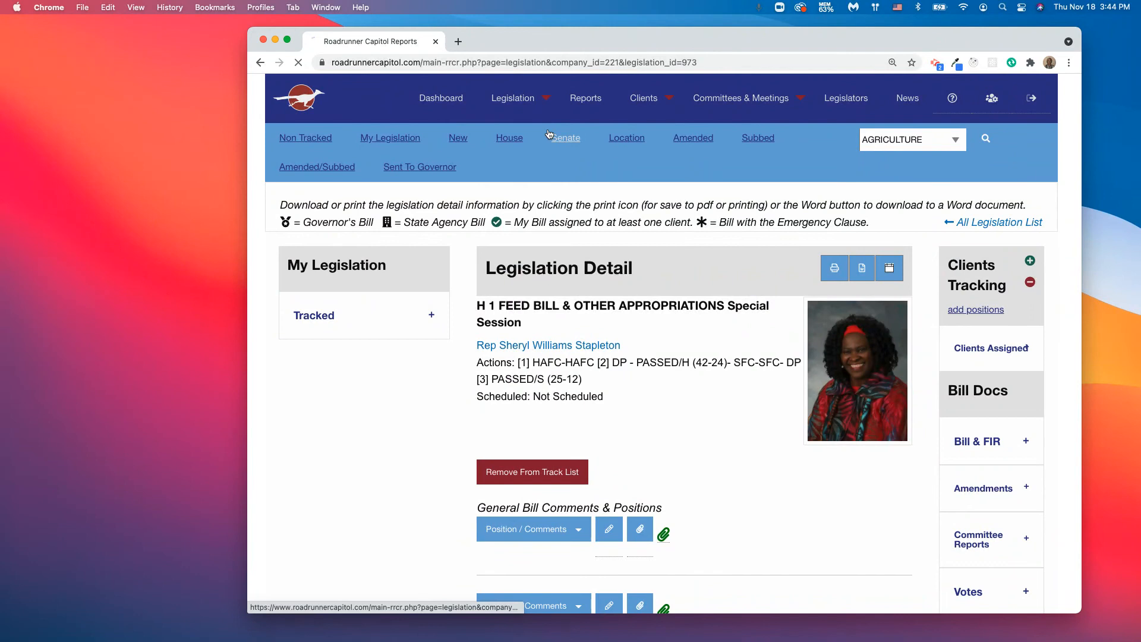
left_click(425, 279)
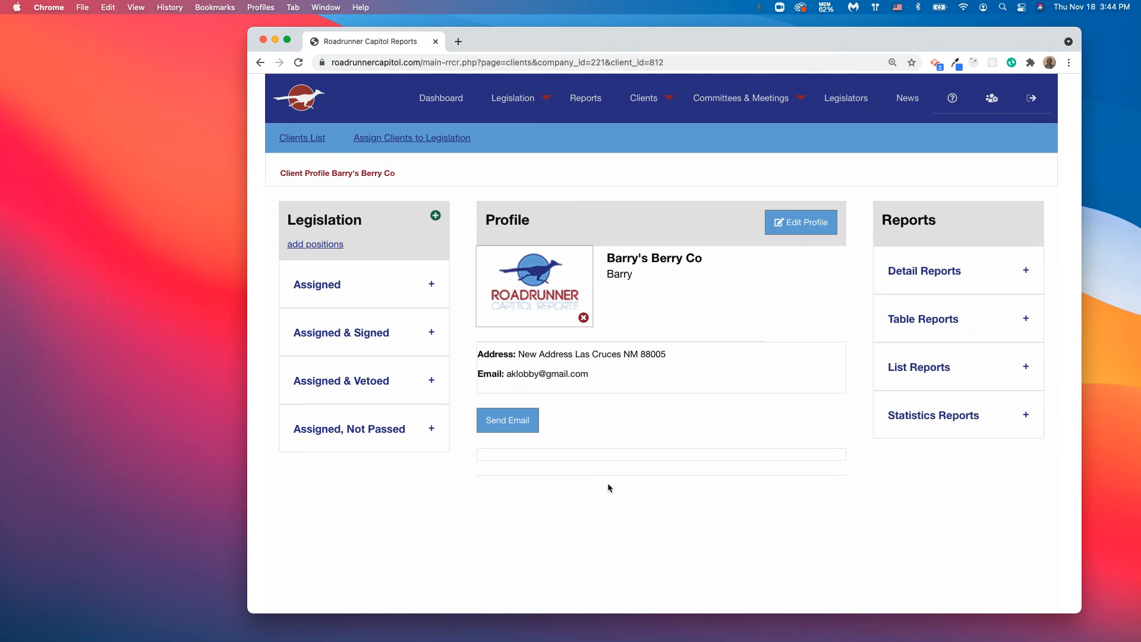
- Open the page for assigning legislation to clients and show the available help and support options
mouse_move(514, 98)
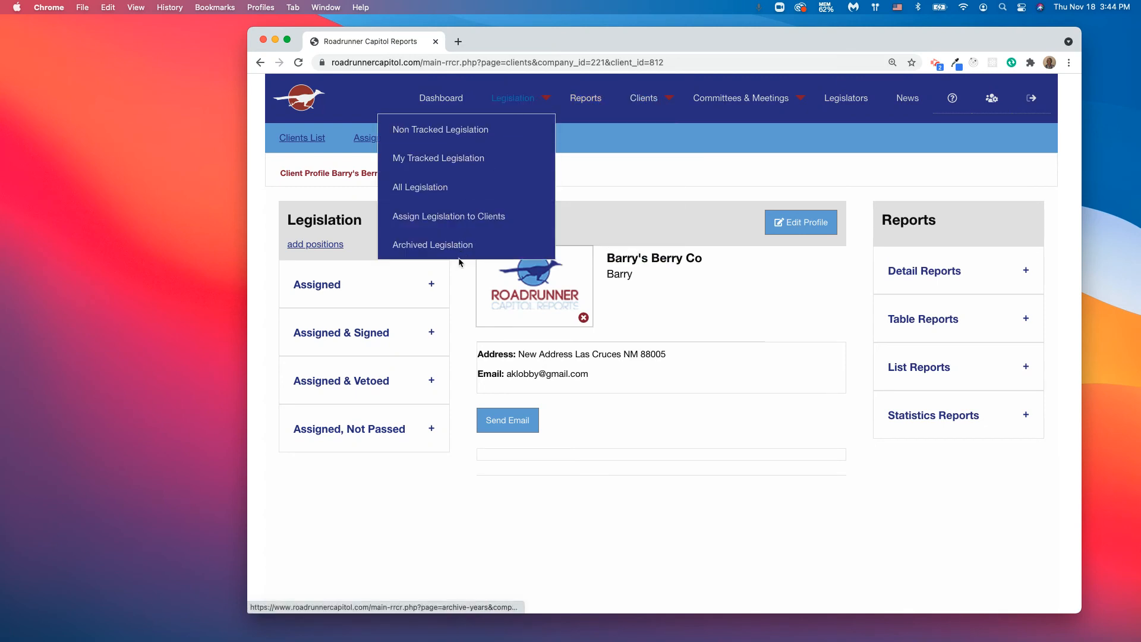
left_click(456, 215)
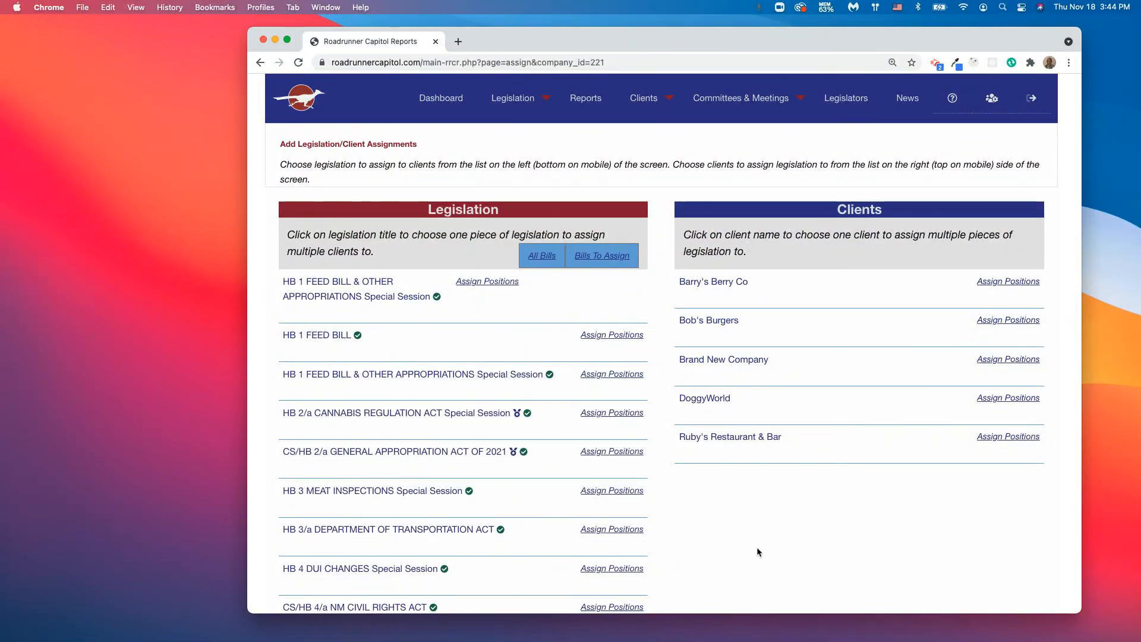
left_click(952, 98)
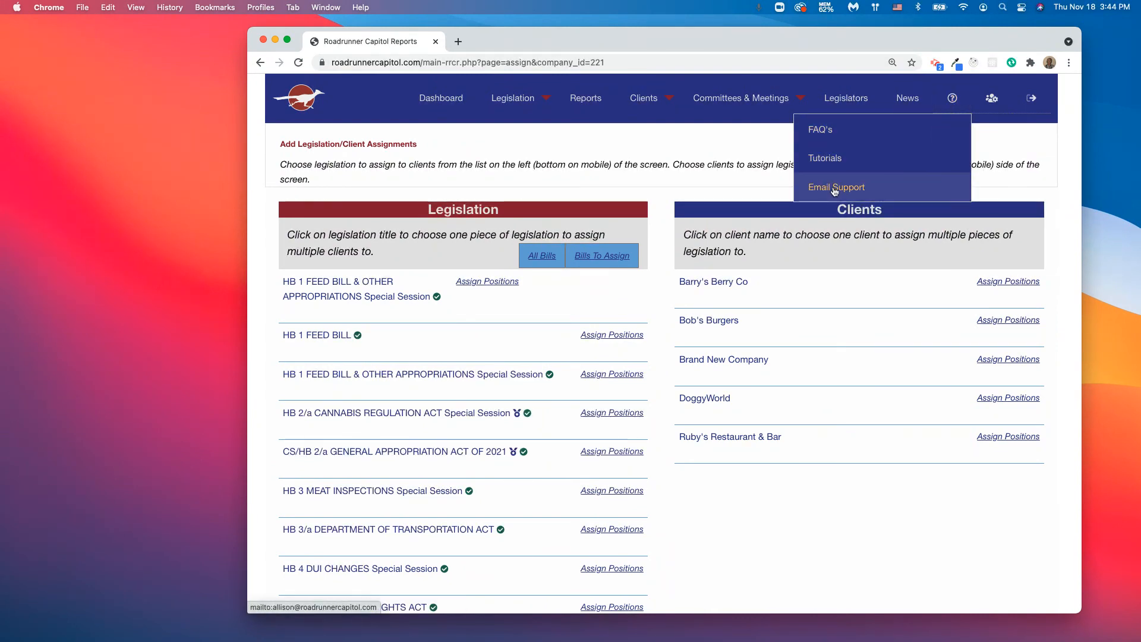